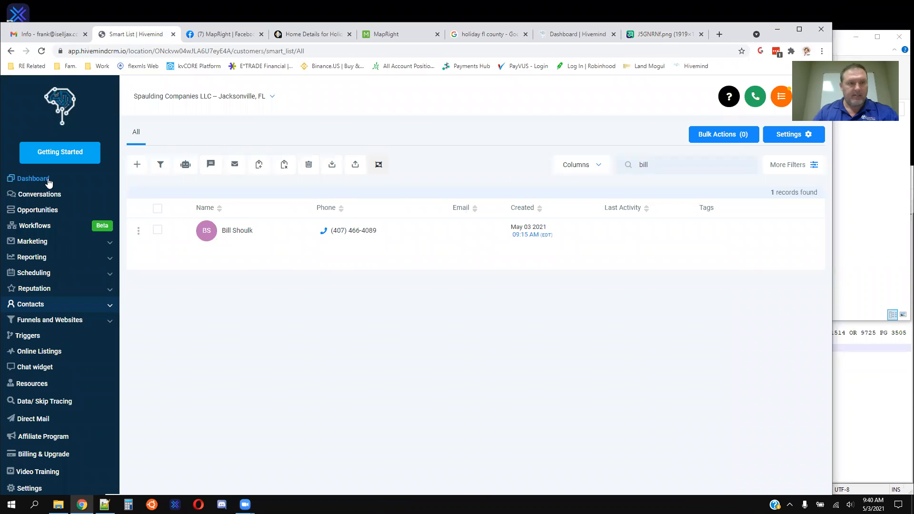
# Open the contacts section and reload its smart list to clear the search filter
pyautogui.click(31, 304)
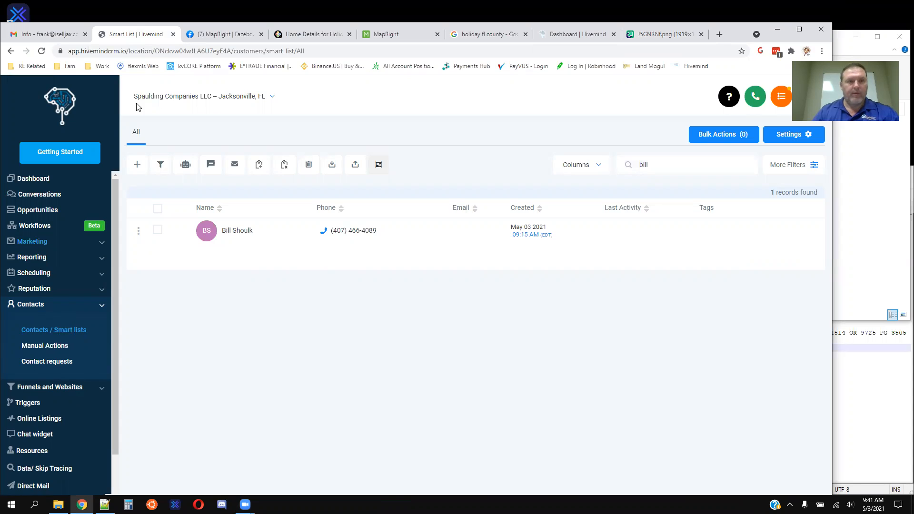
pyautogui.click(41, 51)
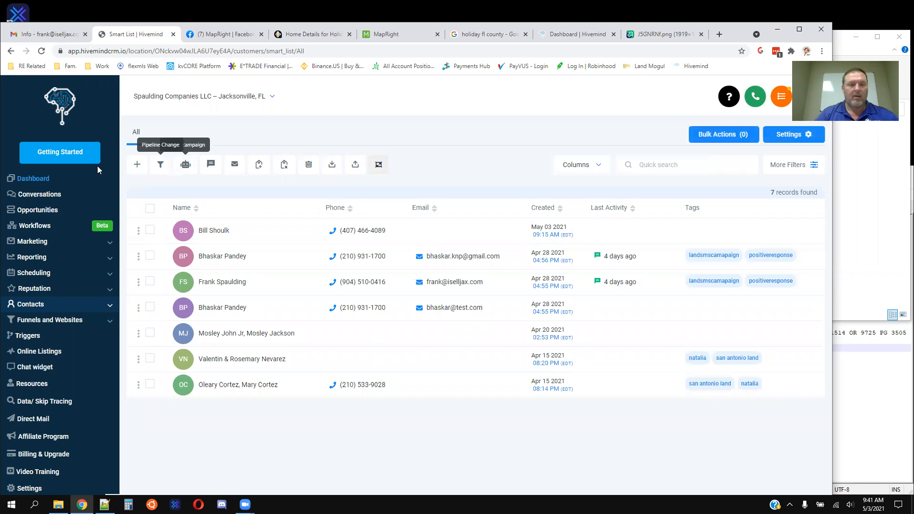
pyautogui.click(110, 305)
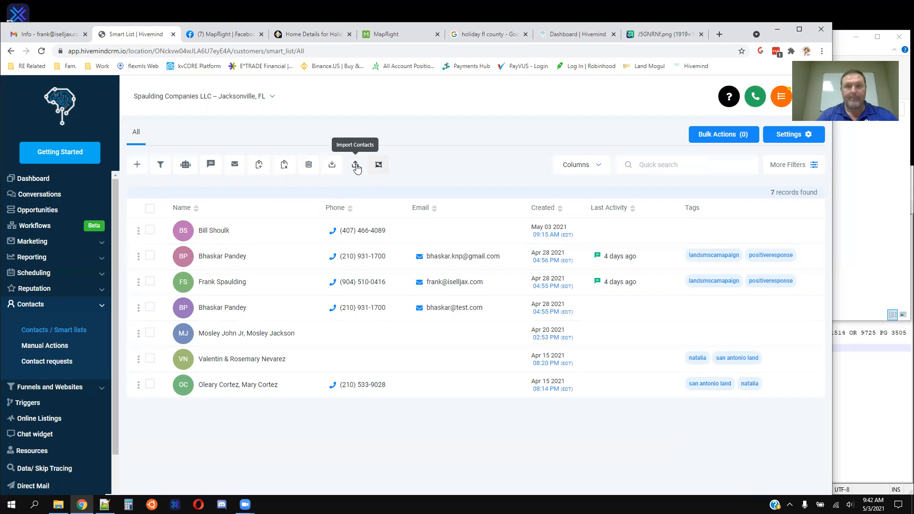
# Start a contact import and upload Test-Blind-Offers.csv from the TSP folder inside FLG
pyautogui.click(355, 164)
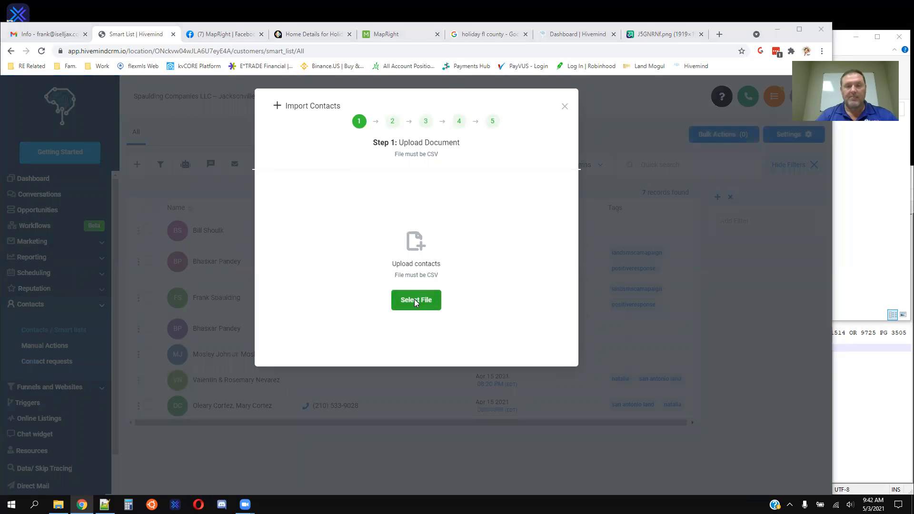
pyautogui.click(415, 300)
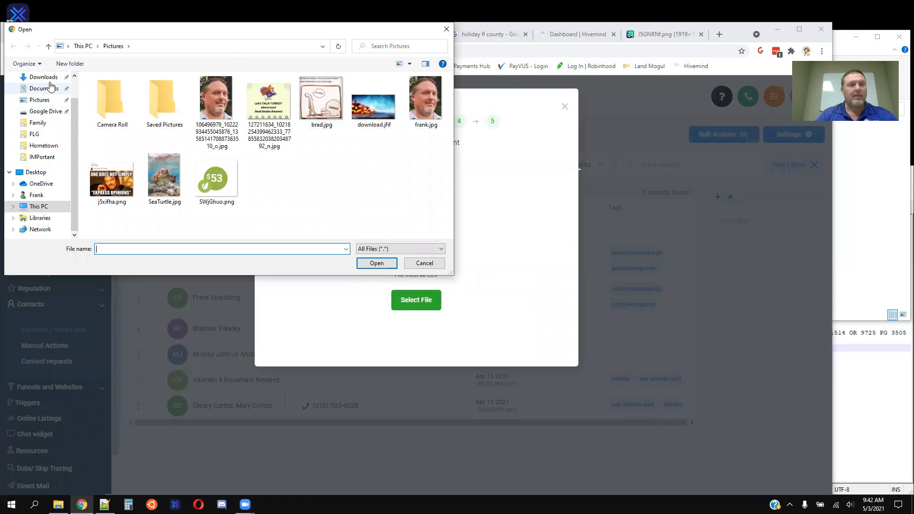
pyautogui.click(40, 137)
pyautogui.click(129, 122)
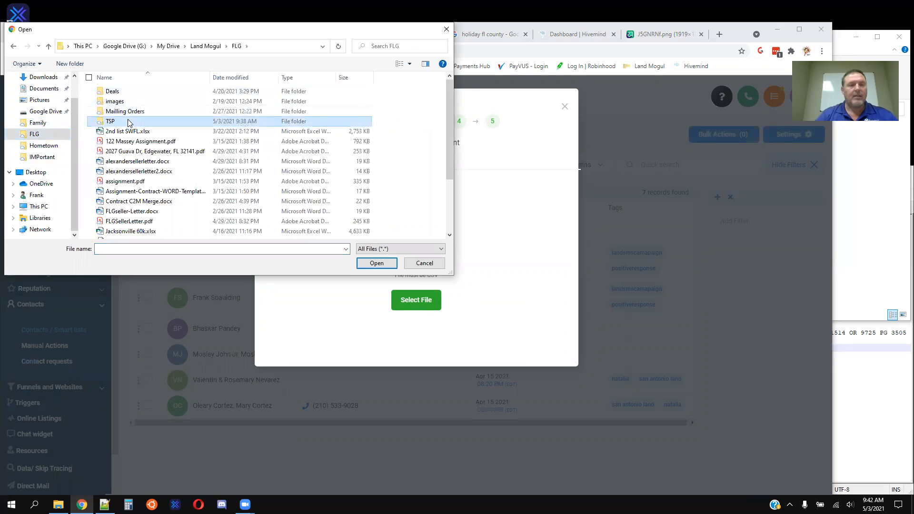
pyautogui.doubleClick(129, 122)
pyautogui.click(144, 122)
pyautogui.click(371, 263)
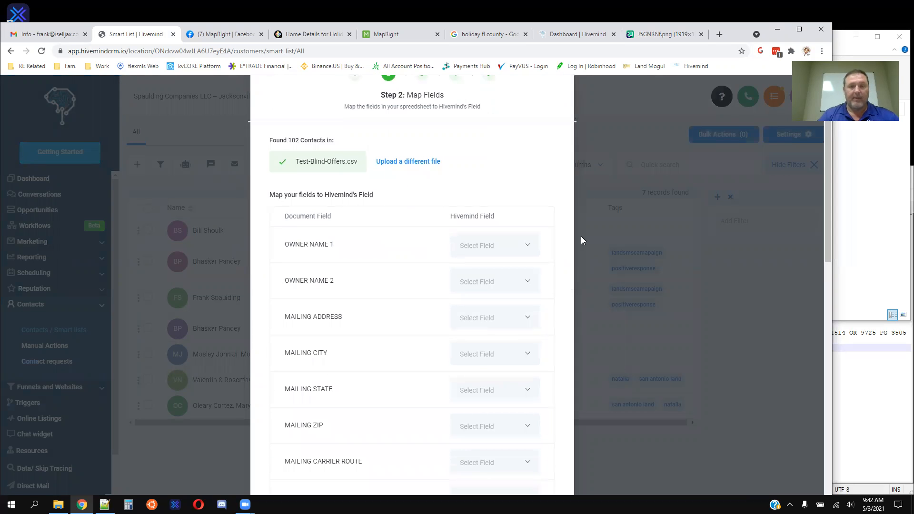
# Map OWNER NAME 1 to Full Name and OWNER NAME 2 to the Owner 2 Name custom field
pyautogui.scroll(-2, 565, 246)
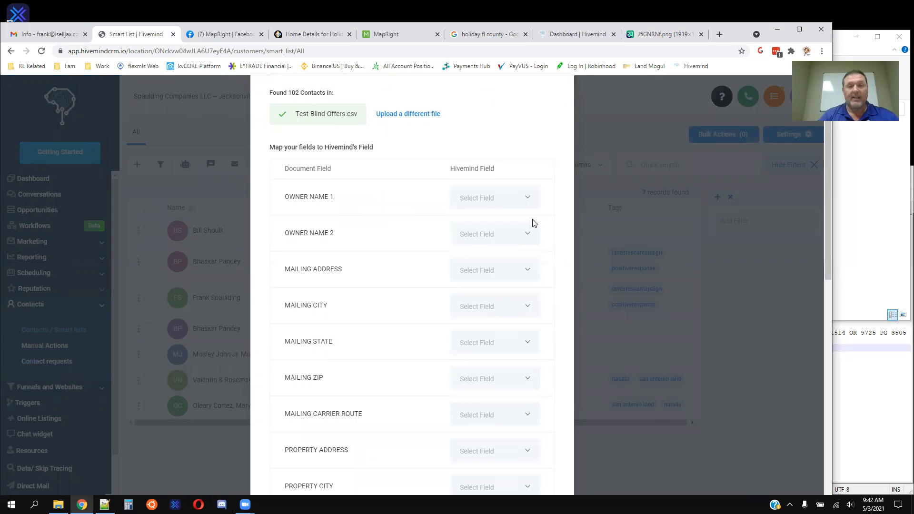
pyautogui.click(495, 204)
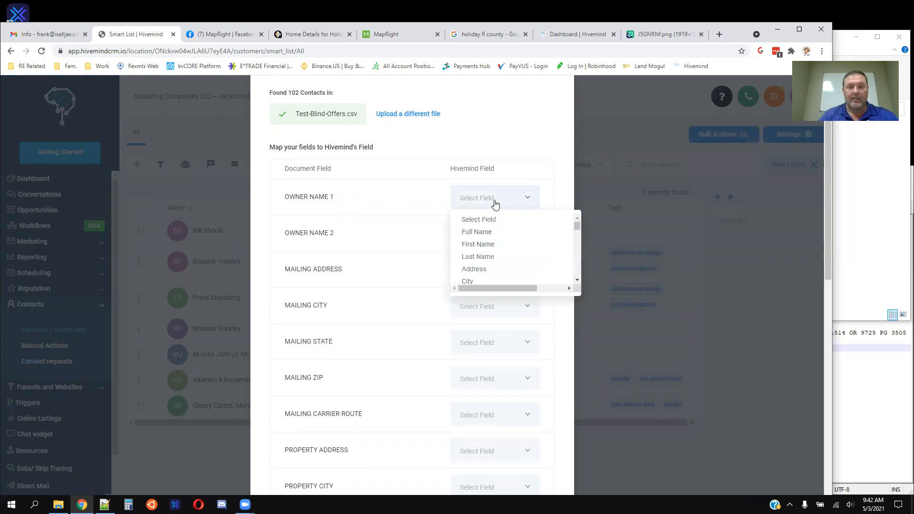
pyautogui.click(492, 233)
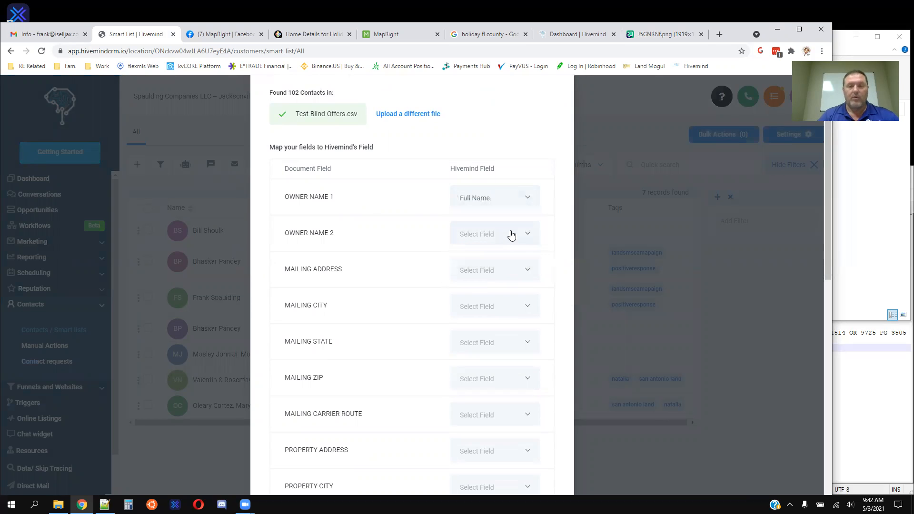
pyautogui.click(512, 235)
pyautogui.scroll(-12, 514, 286)
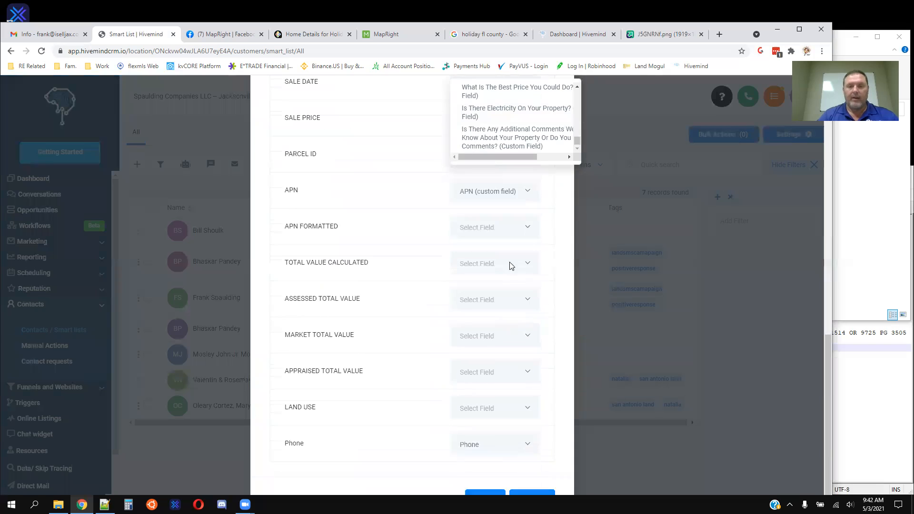
pyautogui.scroll(4, 516, 126)
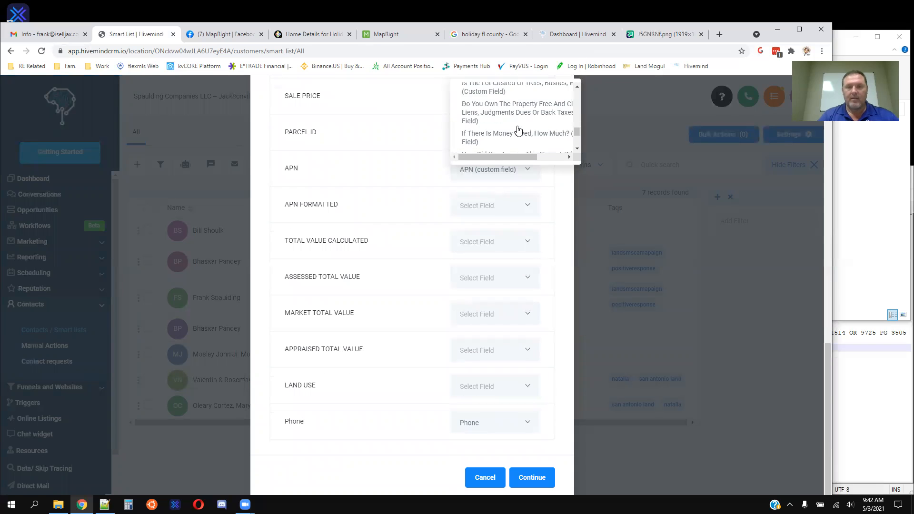
pyautogui.scroll(2, 523, 132)
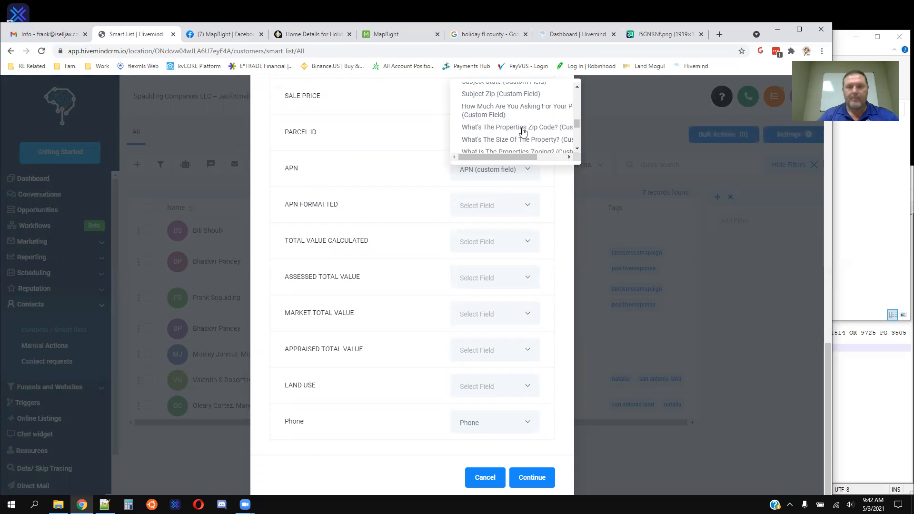
pyautogui.scroll(2, 523, 131)
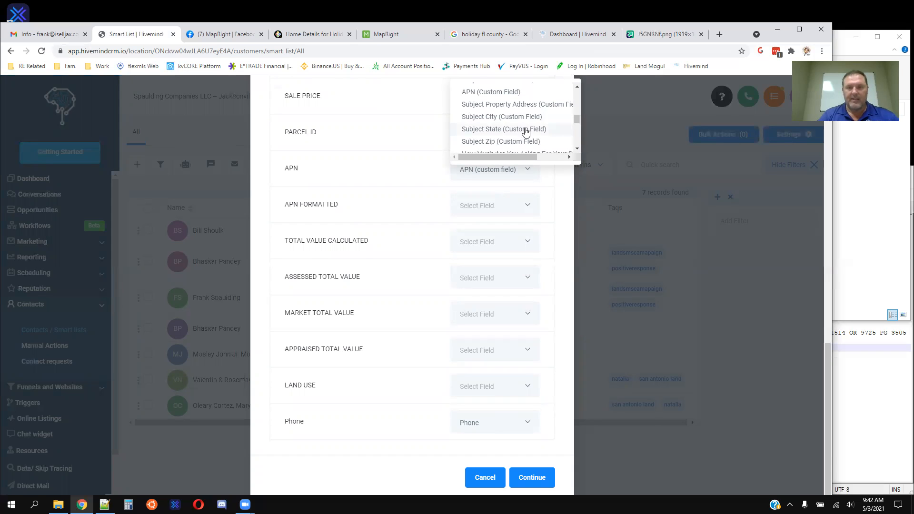
pyautogui.moveTo(577, 119); pyautogui.dragTo(577, 115)
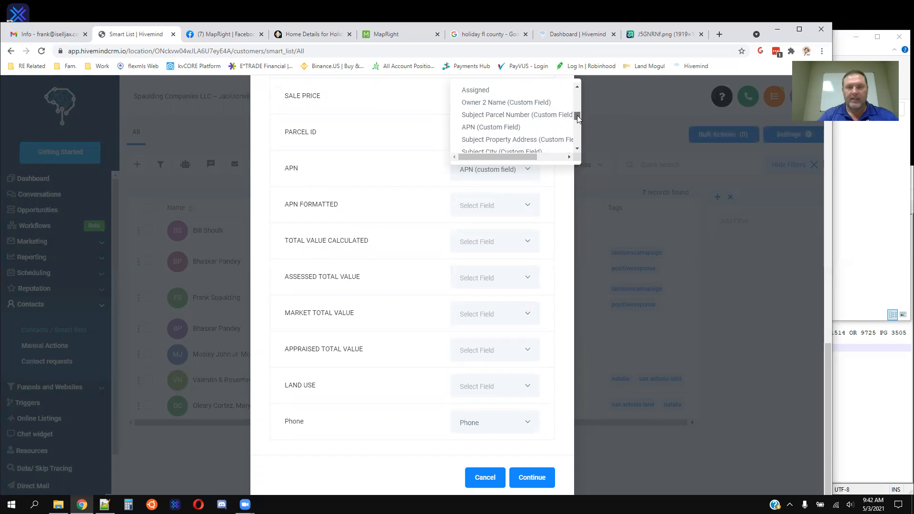
pyautogui.scroll(4, 522, 104)
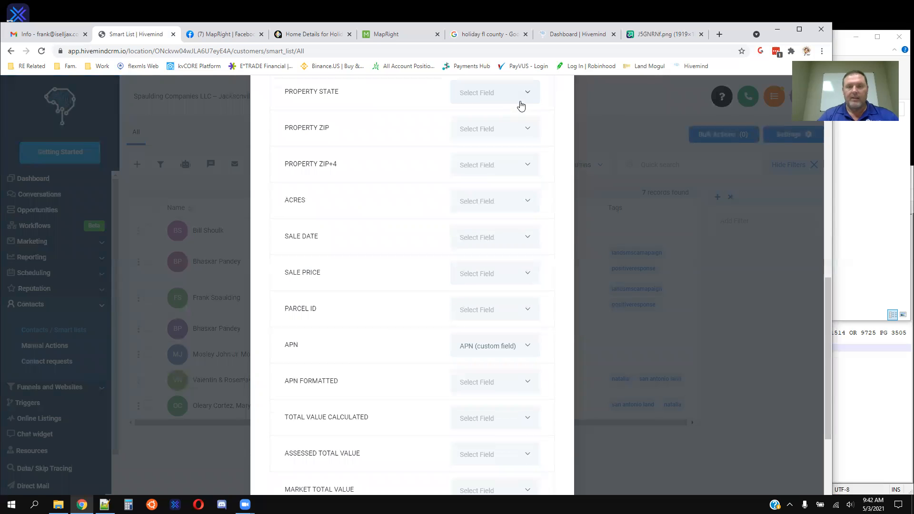
# Map MAILING ADDRESS to Address and MAILING CITY to City
pyautogui.scroll(10, 351, 183)
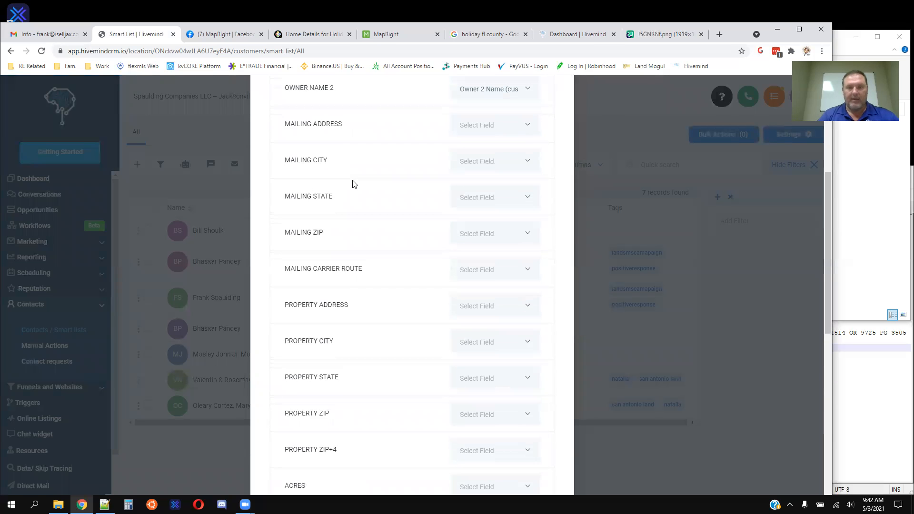
pyautogui.scroll(1, 357, 207)
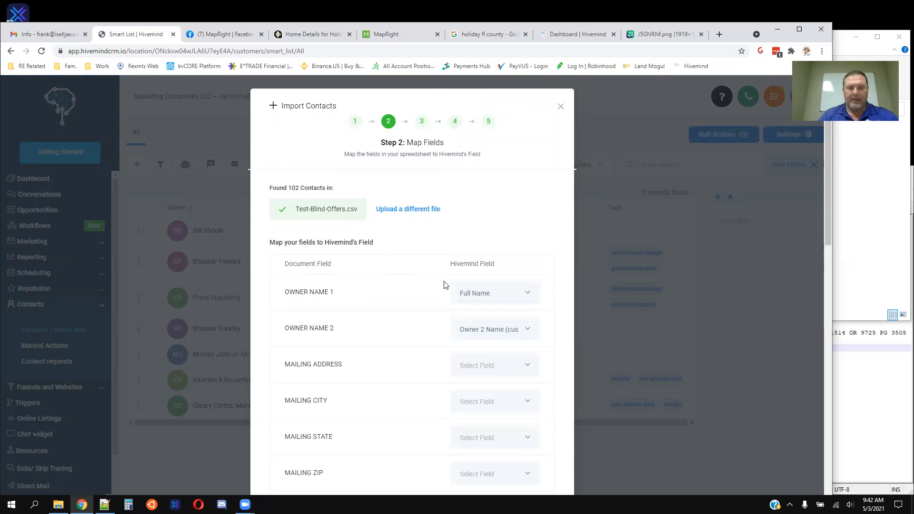
pyautogui.scroll(-2, 421, 278)
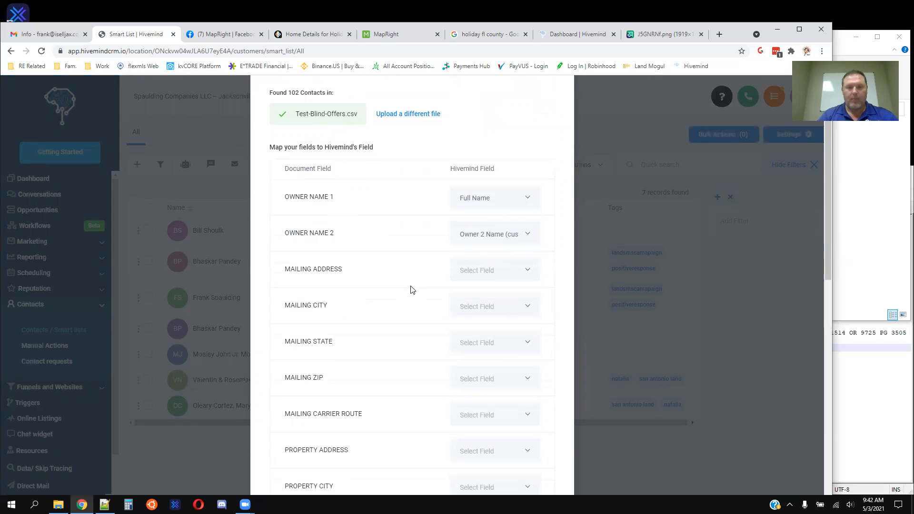
pyautogui.click(498, 267)
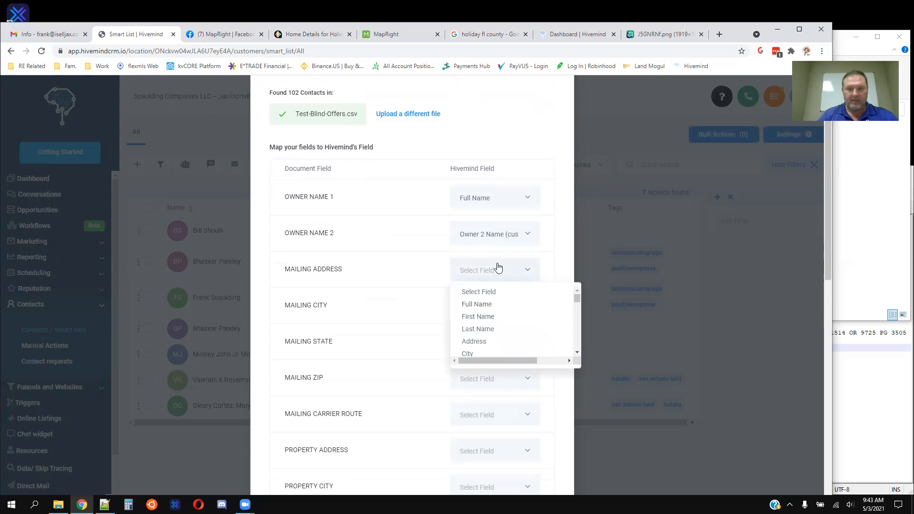
pyautogui.click(489, 342)
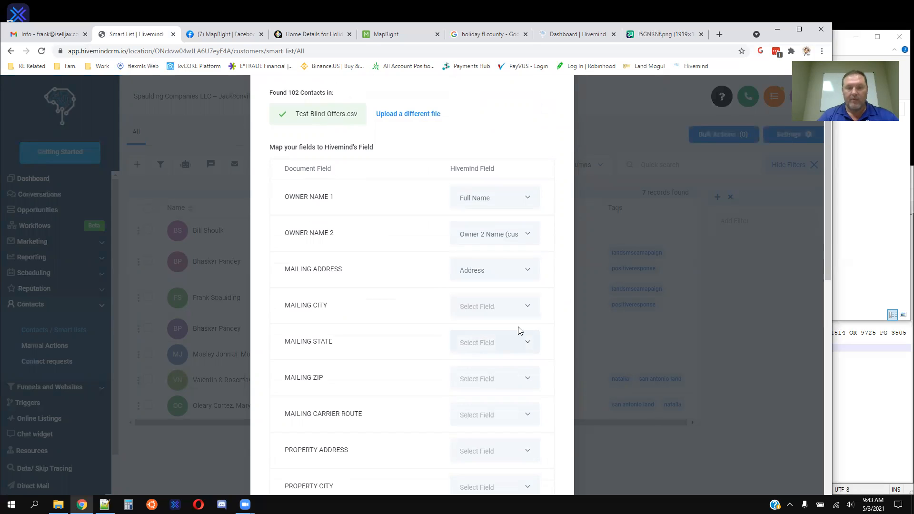
pyautogui.click(512, 311)
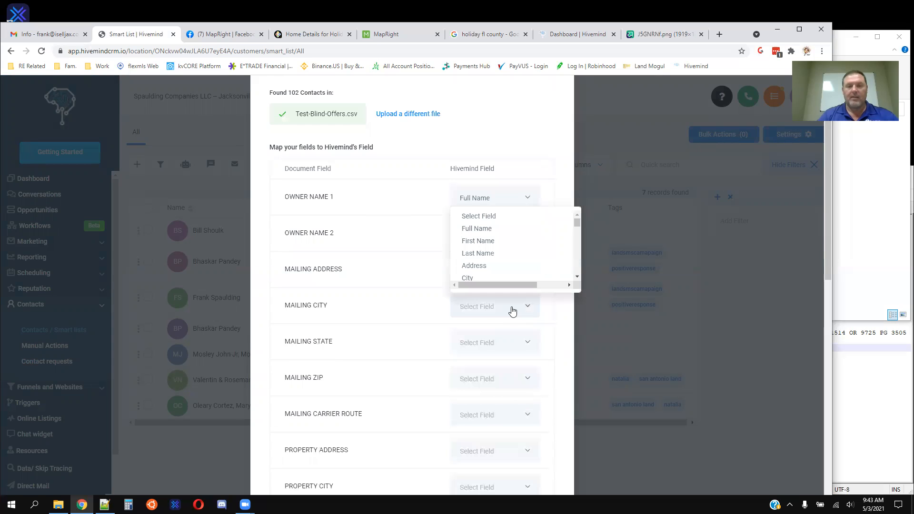
pyautogui.click(486, 277)
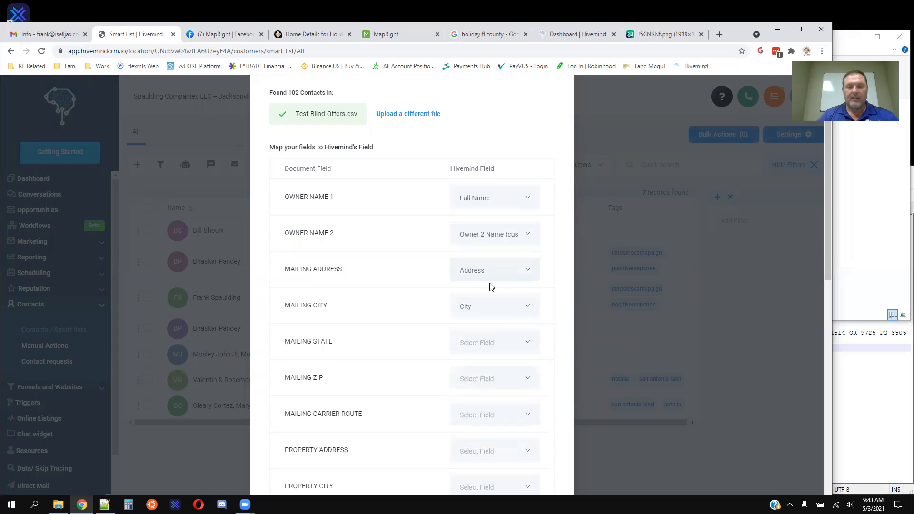
# Map MAILING STATE to State and MAILING ZIP to Postal Code
pyautogui.click(492, 342)
pyautogui.scroll(-2, 516, 282)
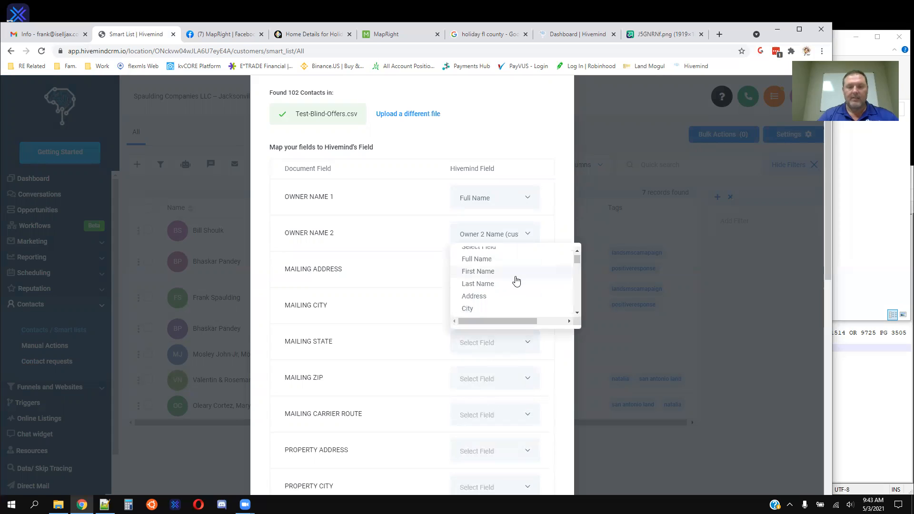
pyautogui.click(481, 280)
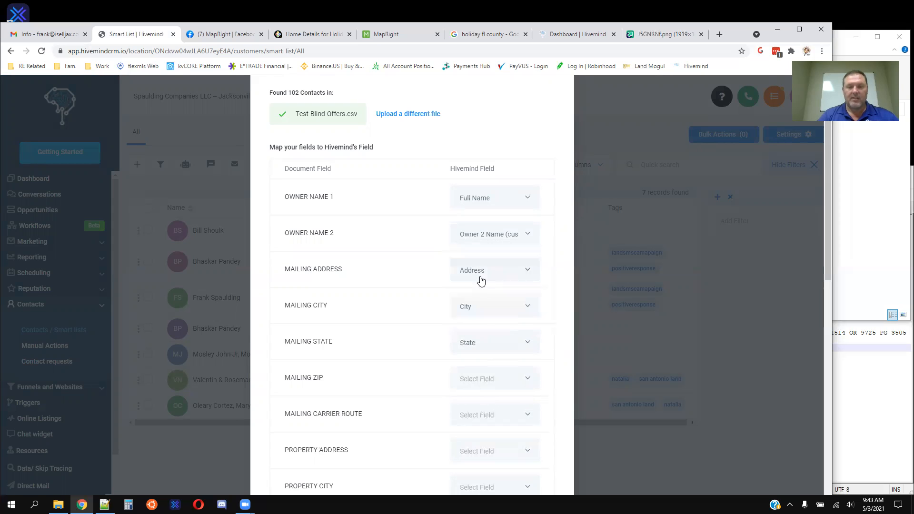
pyautogui.click(495, 382)
pyautogui.scroll(-2, 493, 332)
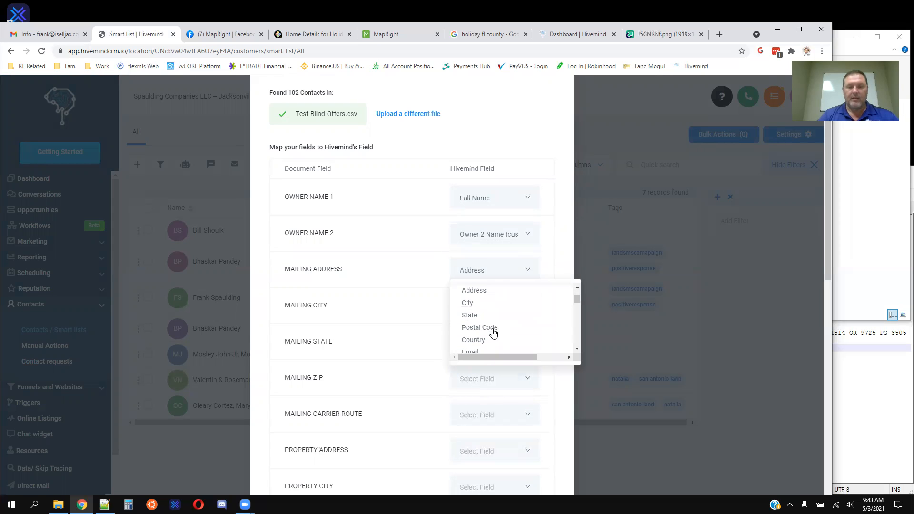
pyautogui.click(487, 328)
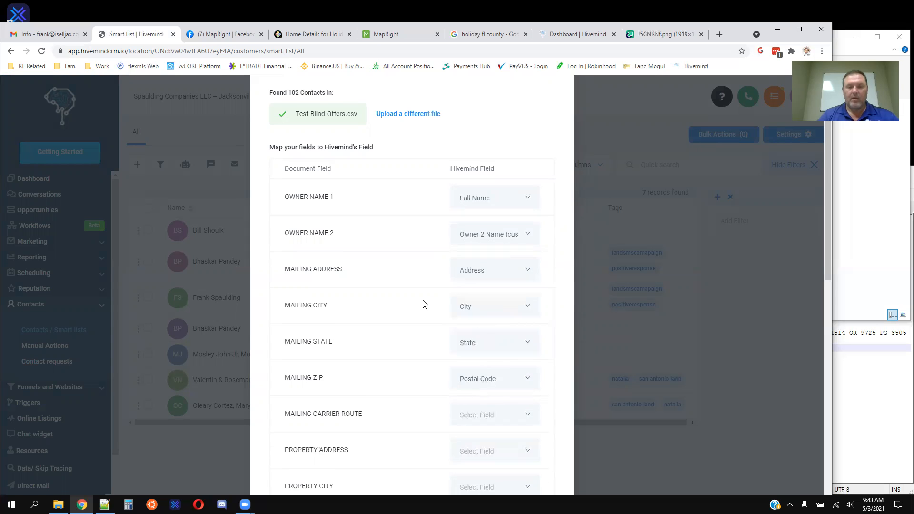
# Map PROPERTY ADDRESS to the Subject Property Address custom field and PROPERTY CITY to the Subject City custom field
pyautogui.scroll(-4, 424, 304)
pyautogui.click(517, 263)
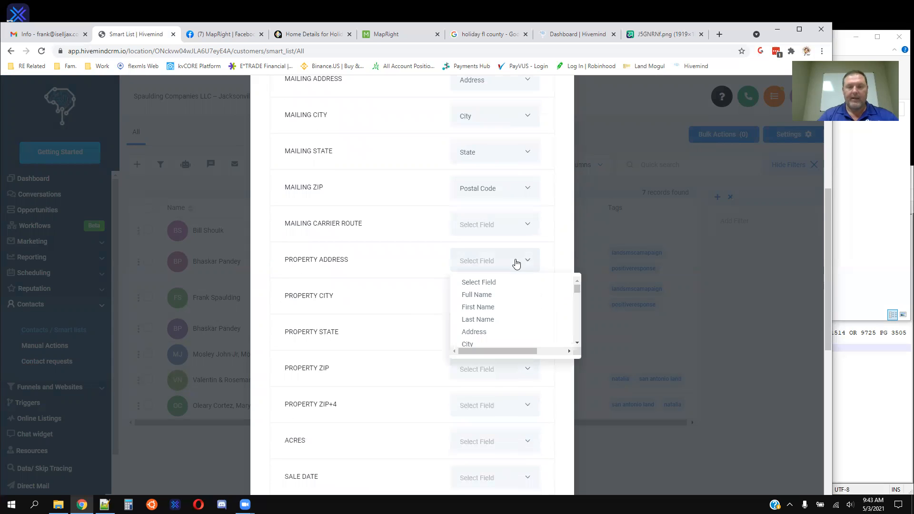
pyautogui.scroll(-3, 534, 313)
pyautogui.scroll(-2, 536, 315)
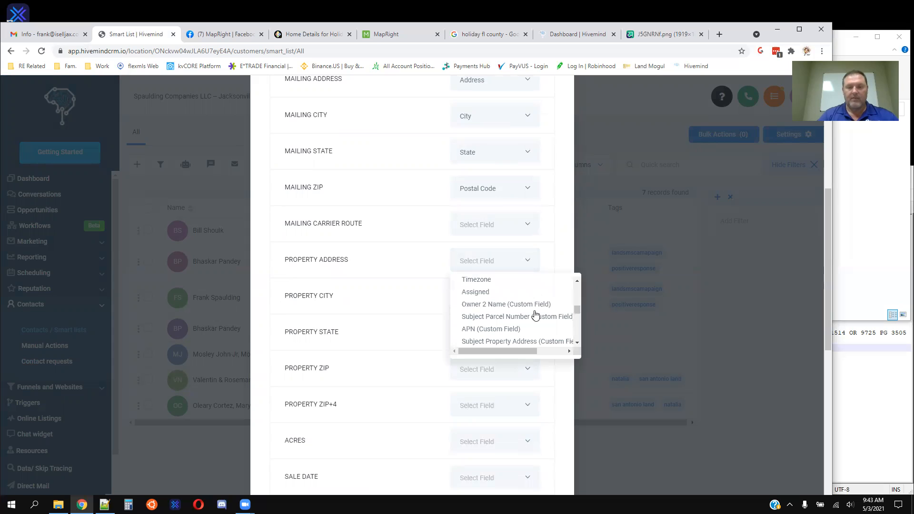
pyautogui.click(541, 342)
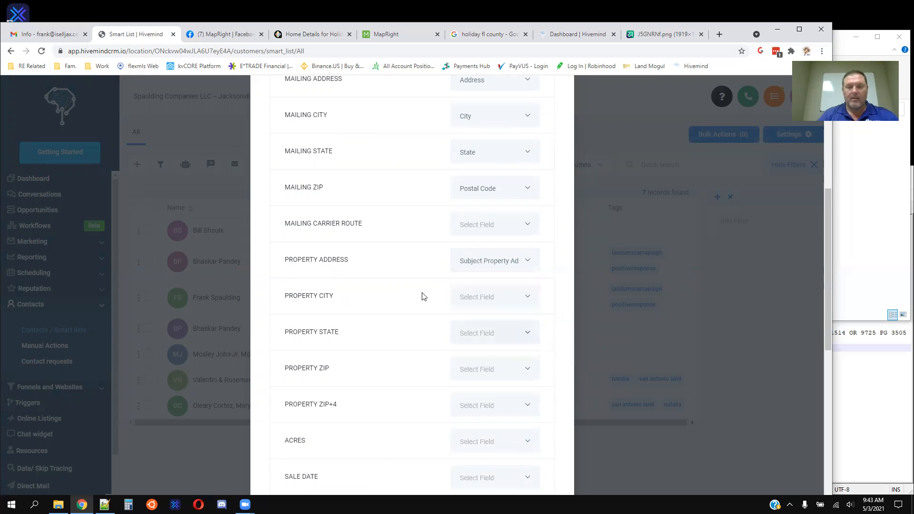
pyautogui.click(476, 305)
pyautogui.scroll(-3, 495, 344)
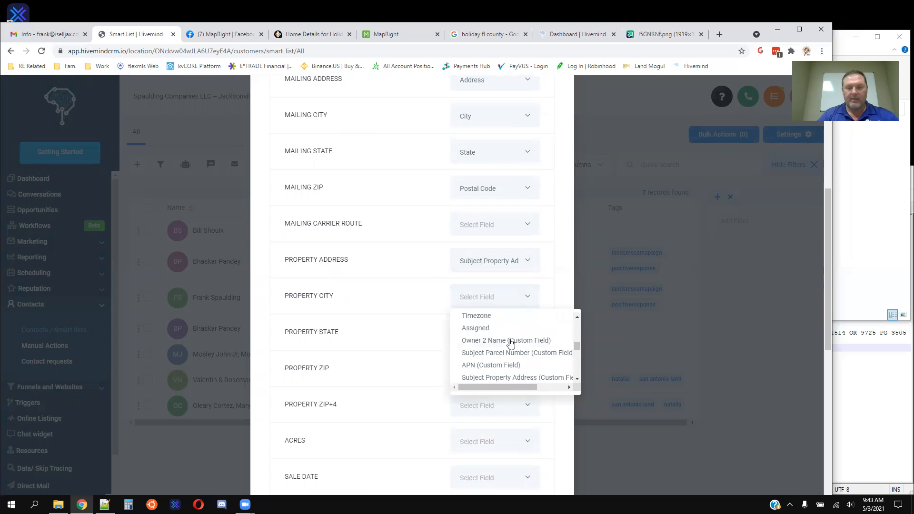
pyautogui.scroll(-1, 539, 356)
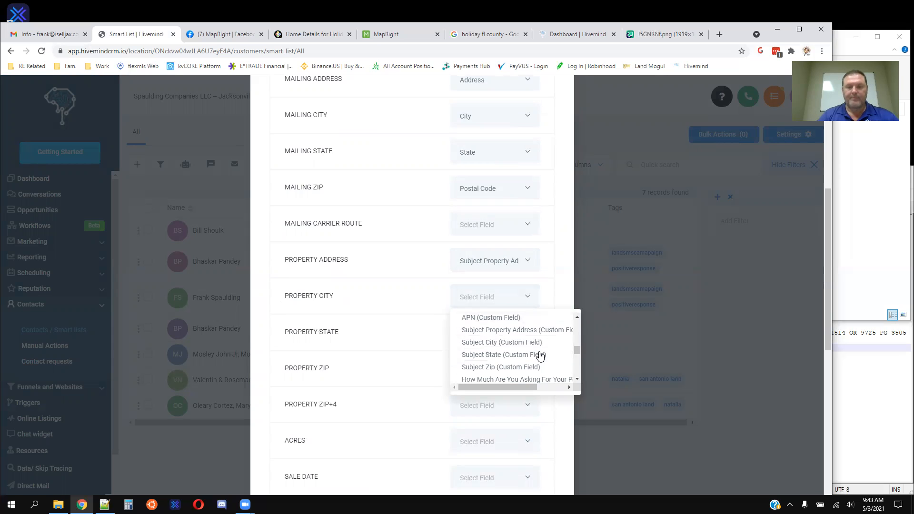
pyautogui.click(517, 343)
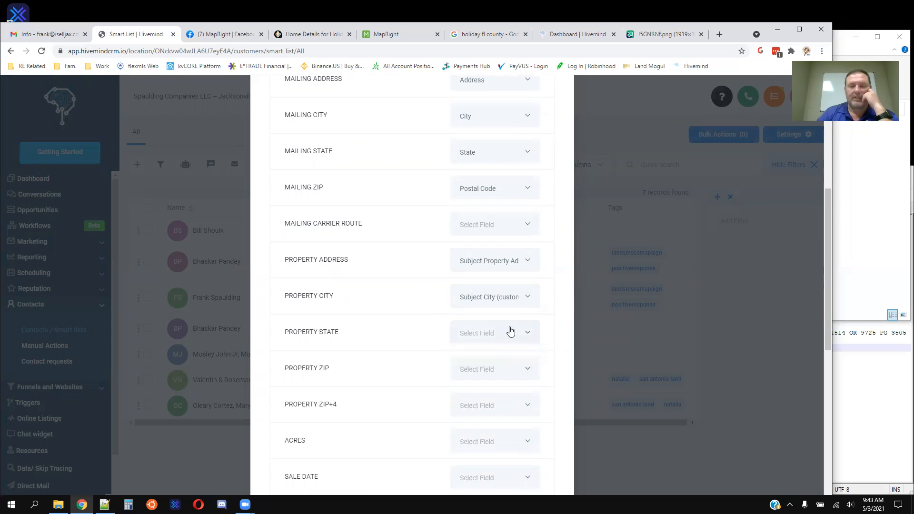
# Map PROPERTY STATE to the Subject State custom field and PROPERTY ZIP to the Subject Zip custom field
pyautogui.click(507, 333)
pyautogui.scroll(-10, 496, 295)
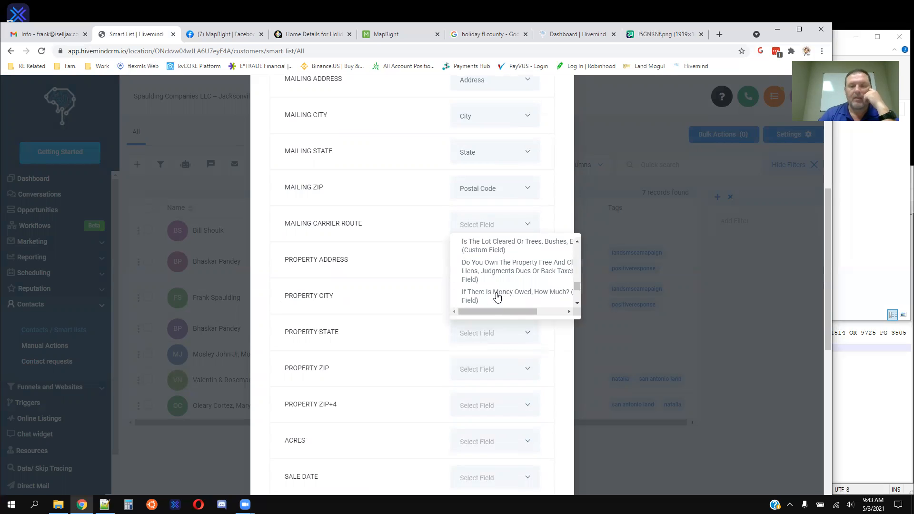
pyautogui.scroll(2, 511, 292)
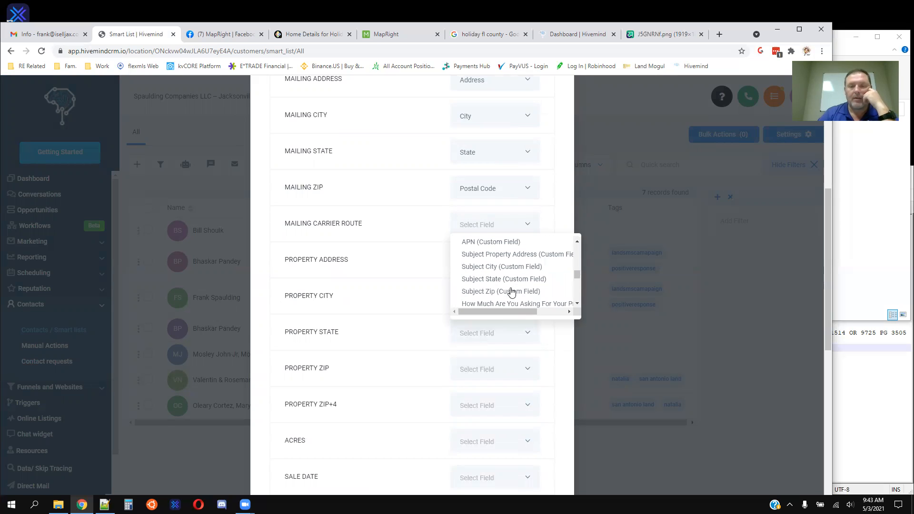
pyautogui.click(522, 280)
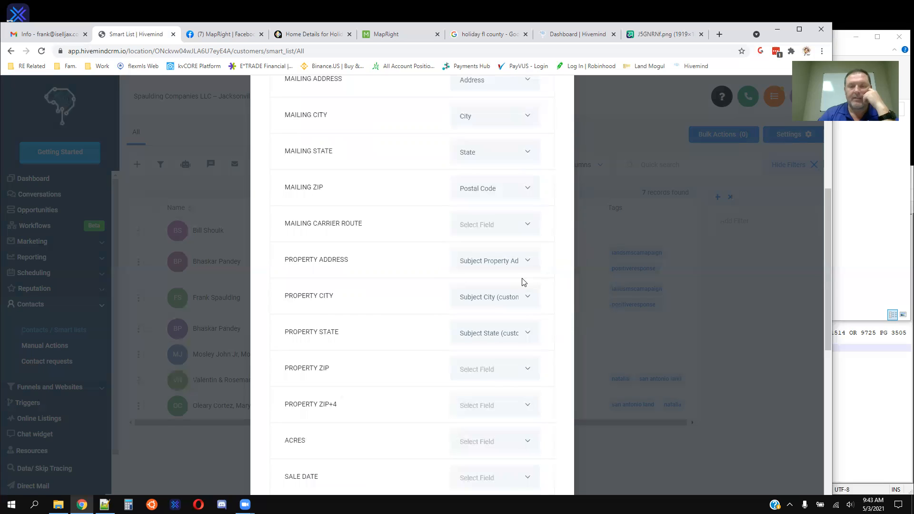
pyautogui.click(502, 373)
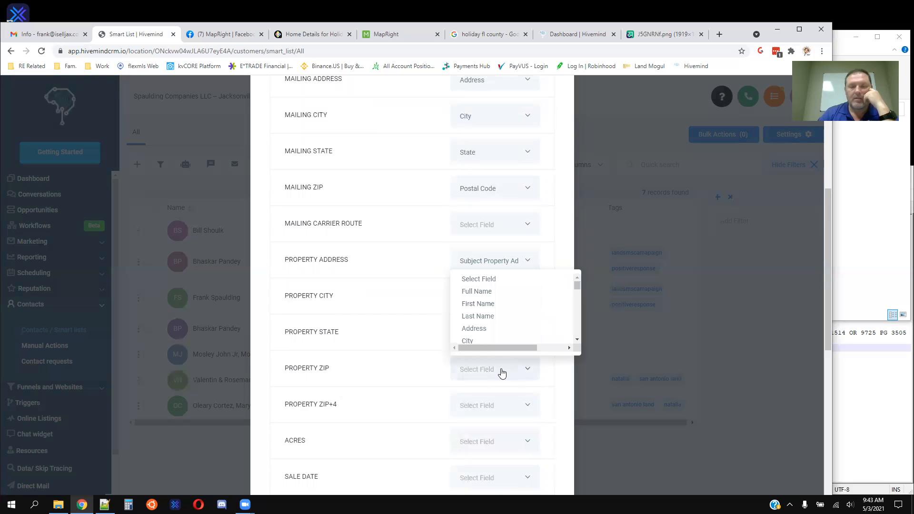
pyautogui.scroll(-10, 512, 321)
pyautogui.scroll(2, 513, 322)
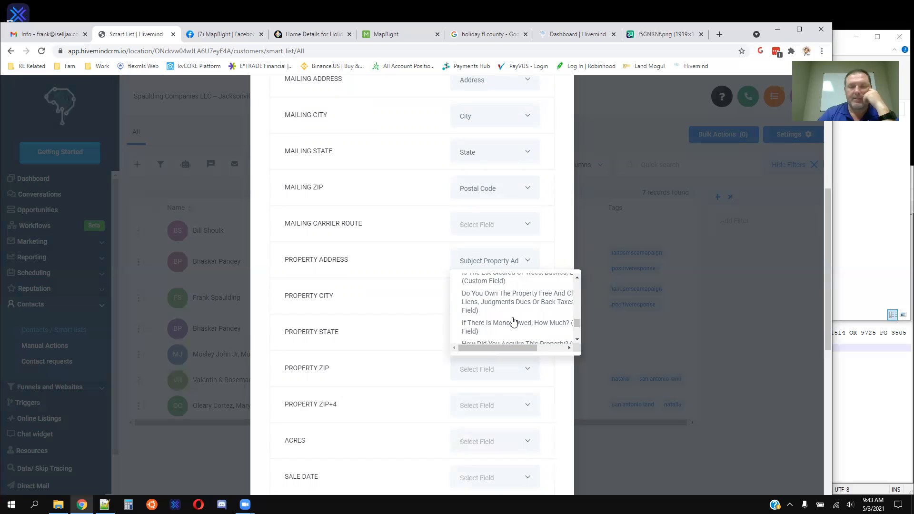
pyautogui.scroll(4, 513, 322)
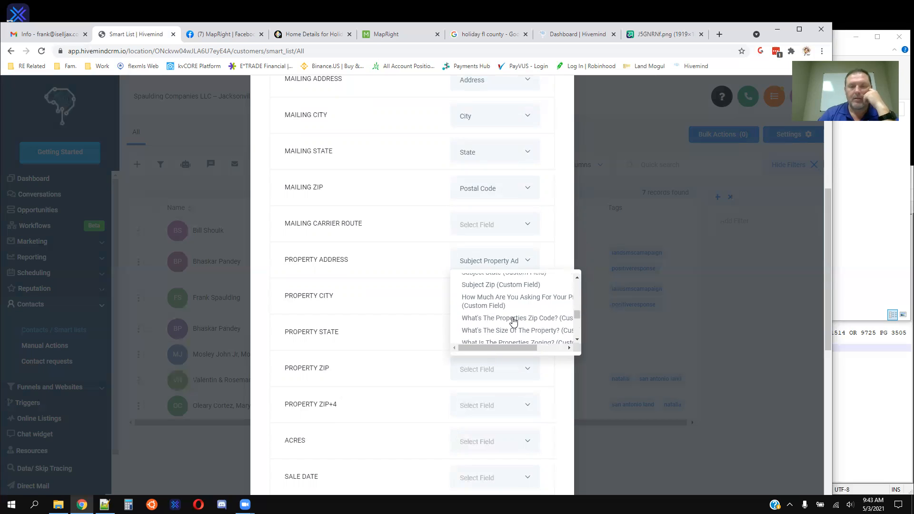
pyautogui.click(536, 288)
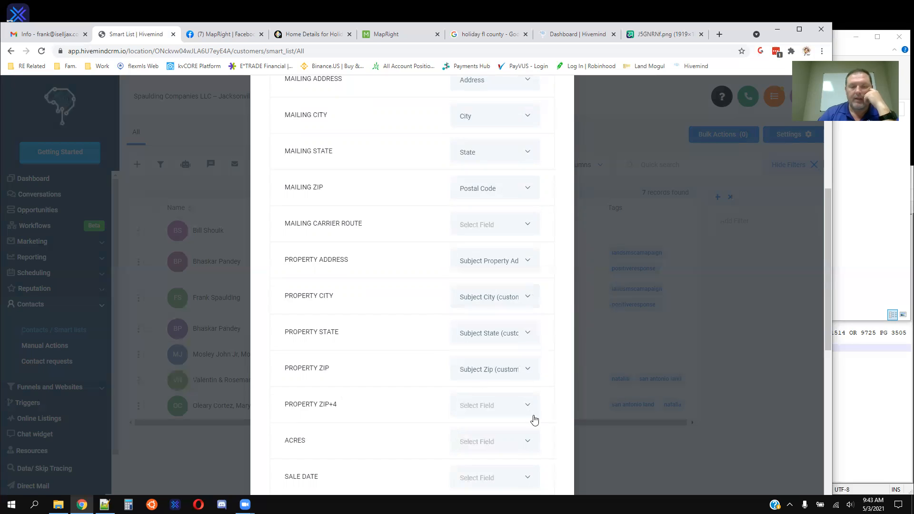
# Map ACRES to the "What's the size of the Property?" custom field
pyautogui.scroll(1, 530, 418)
pyautogui.scroll(-3, 427, 346)
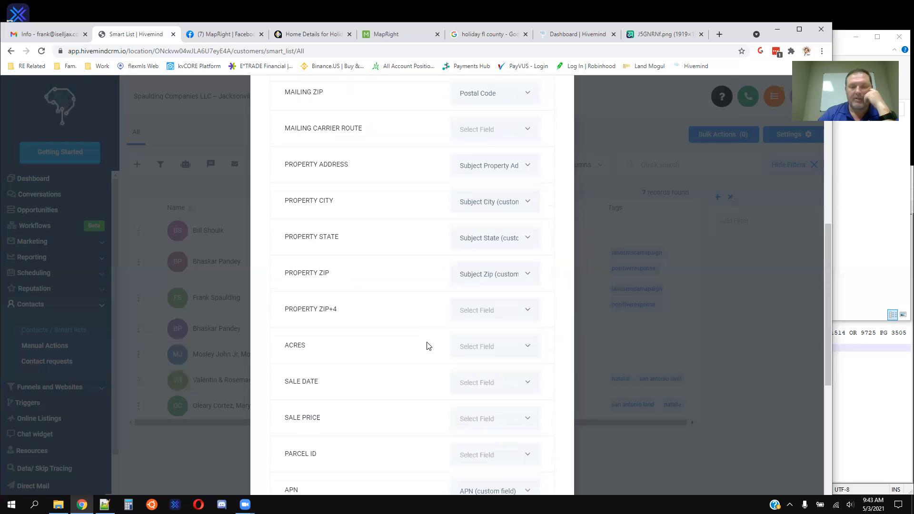
pyautogui.click(497, 353)
pyautogui.scroll(-10, 512, 292)
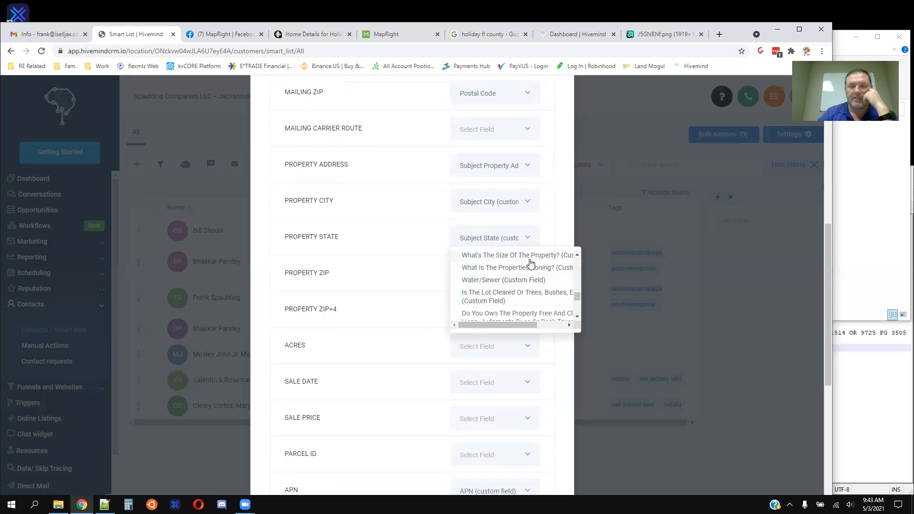
pyautogui.click(529, 256)
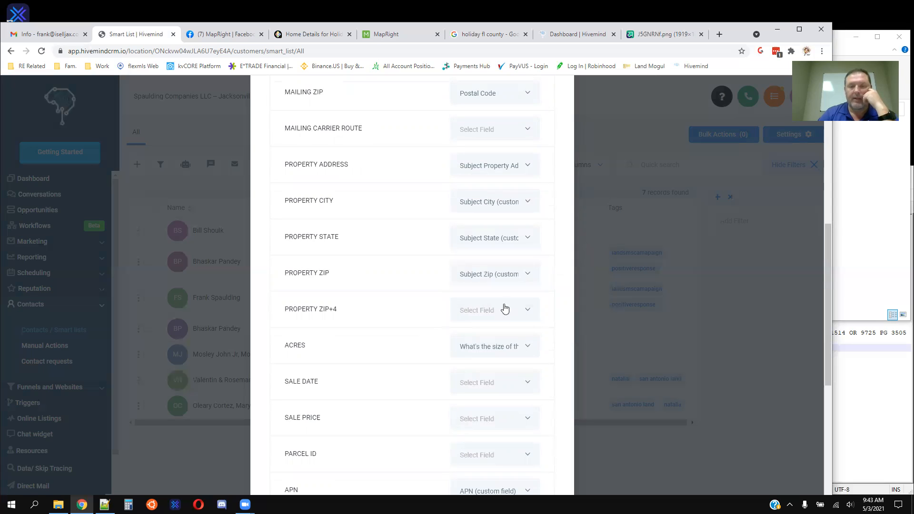
# Map PARCEL ID to the Subject Parcel Number custom field
pyautogui.scroll(-2, 360, 395)
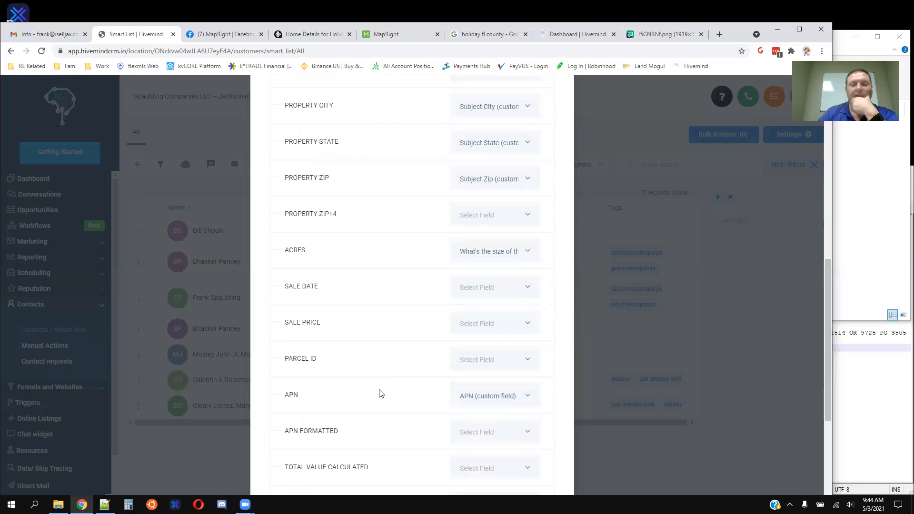
pyautogui.click(525, 365)
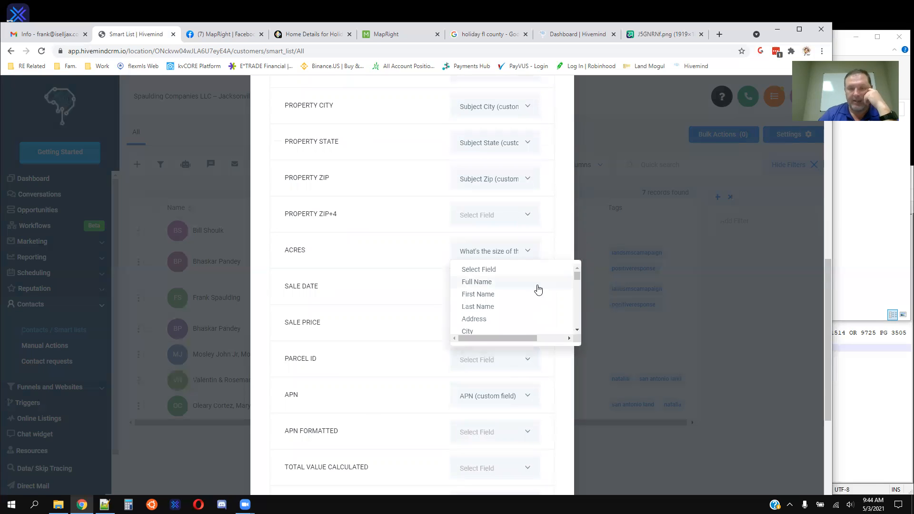
pyautogui.scroll(-3, 532, 292)
pyautogui.scroll(-3, 515, 308)
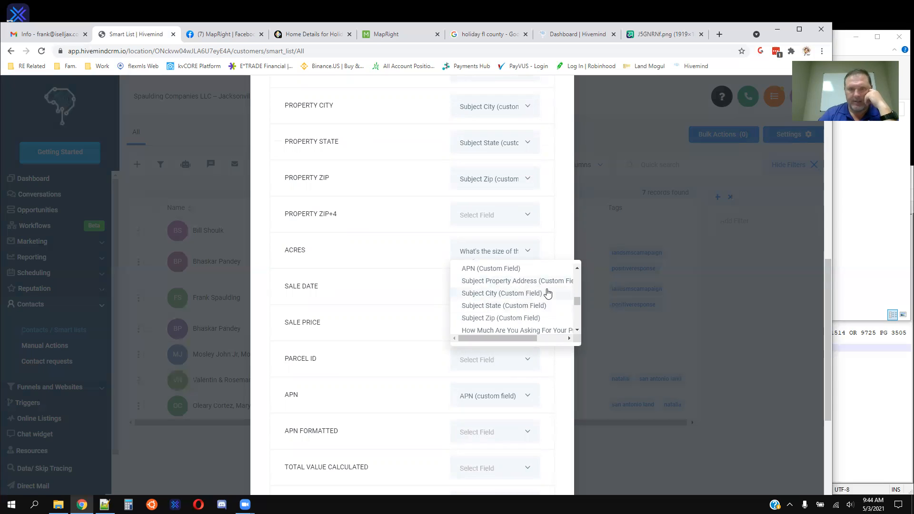
pyautogui.moveTo(578, 303); pyautogui.dragTo(577, 296)
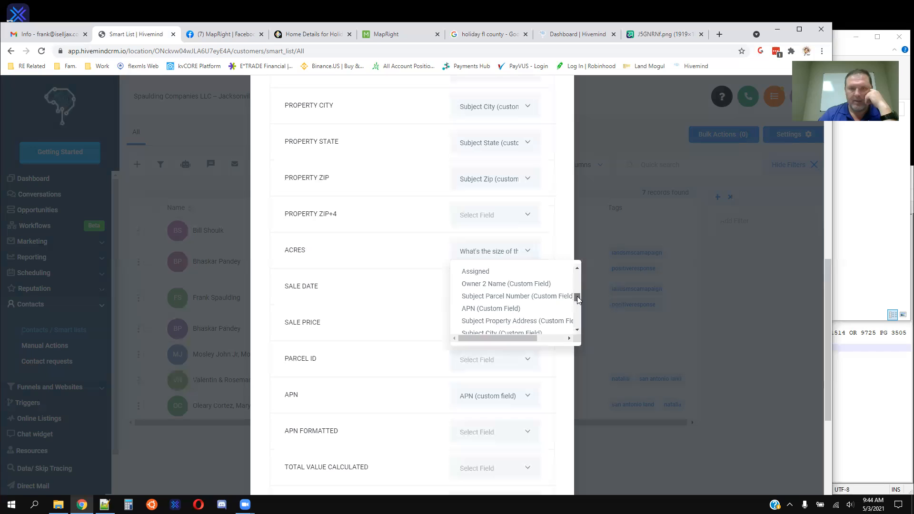
pyautogui.click(514, 297)
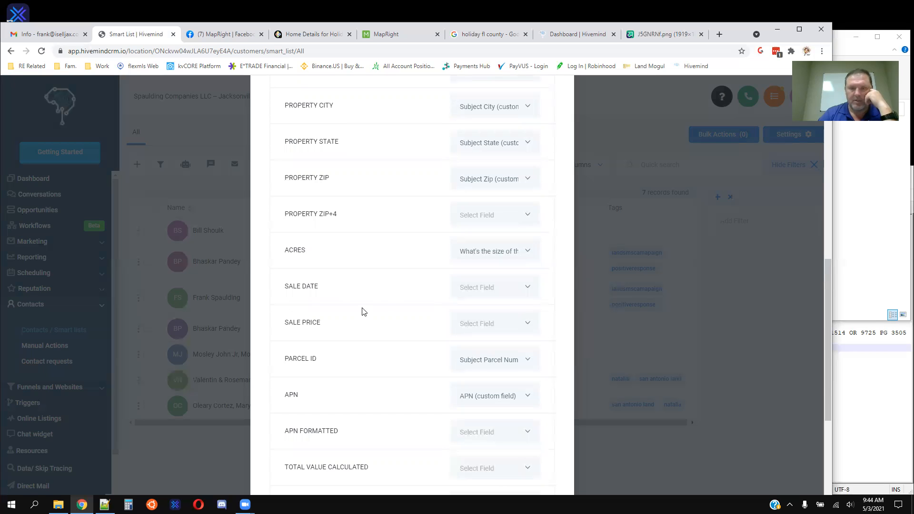
# Submit the field mappings, leaving the remaining columns as they are, and preview two more sample records
pyautogui.scroll(-1, 361, 312)
pyautogui.scroll(-1, 427, 302)
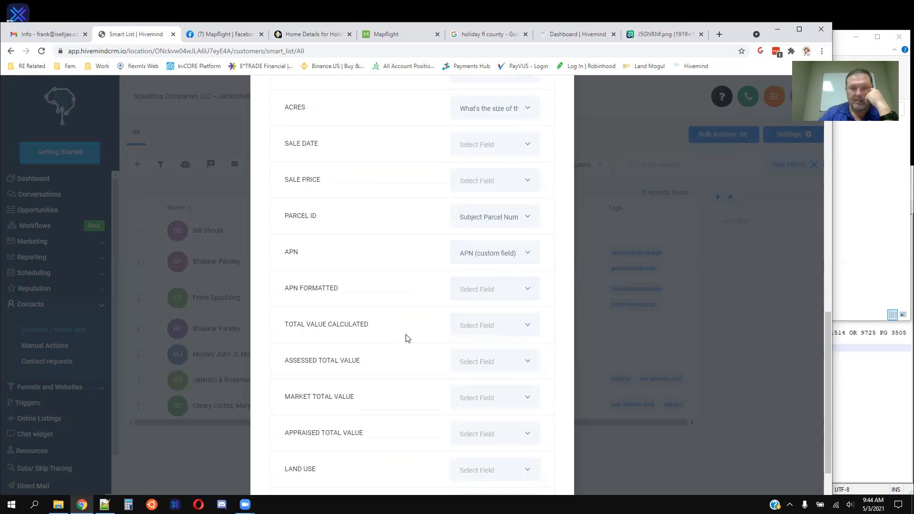
pyautogui.scroll(-2, 406, 339)
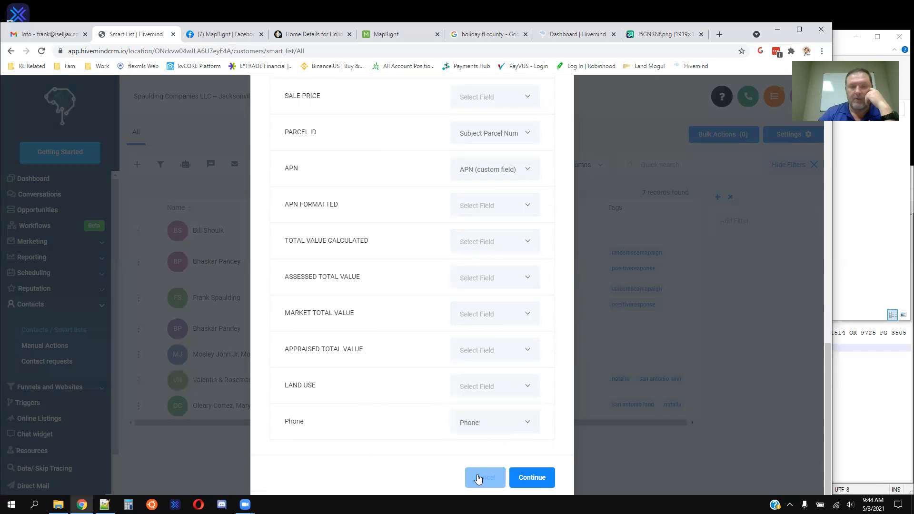
pyautogui.click(541, 480)
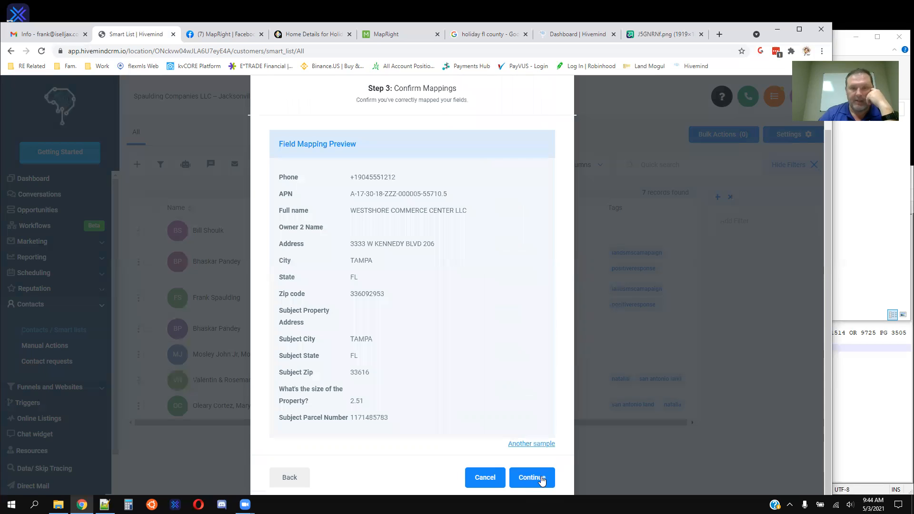
pyautogui.click(524, 444)
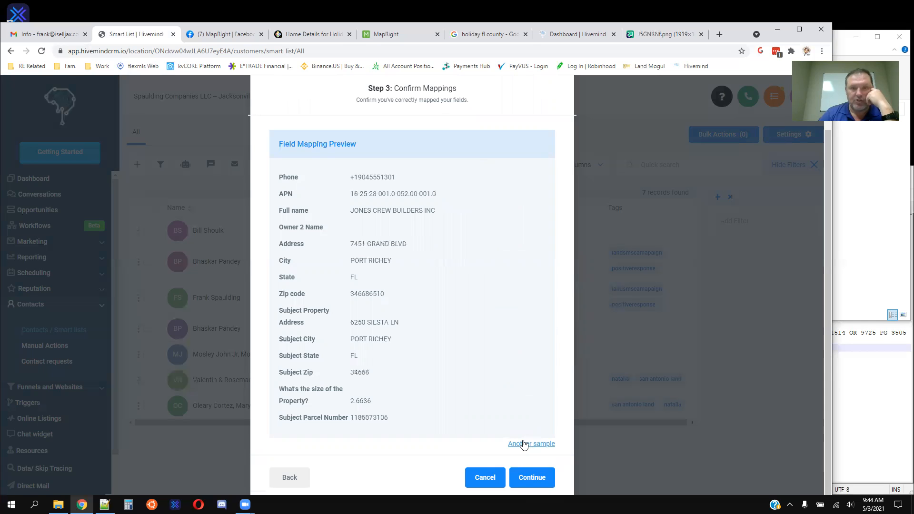
pyautogui.click(524, 445)
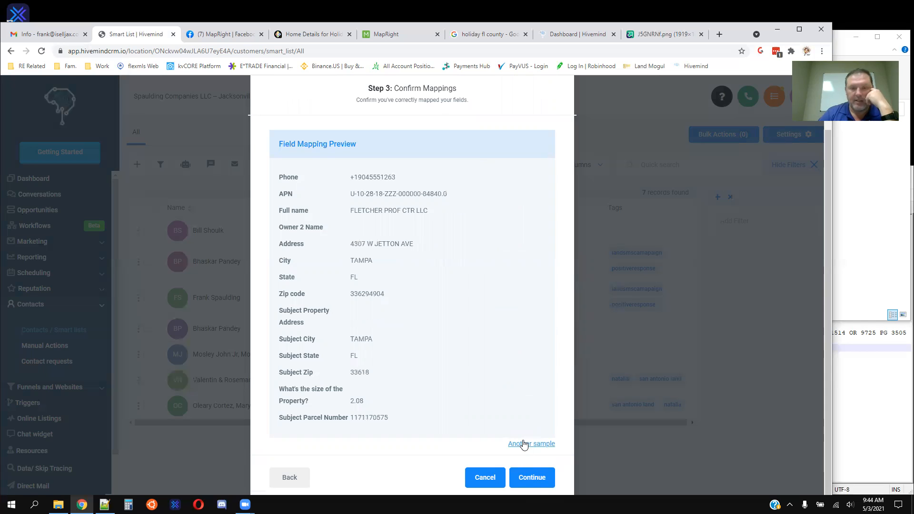
# Confirm the mappings and keep the recommended duplicate strategy of updating existing contacts only where fields are empty
pyautogui.click(533, 478)
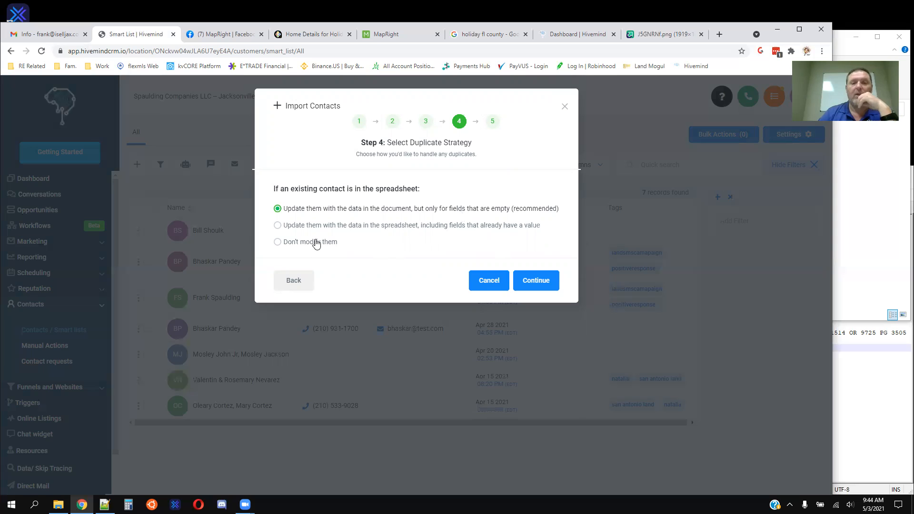
pyautogui.click(536, 282)
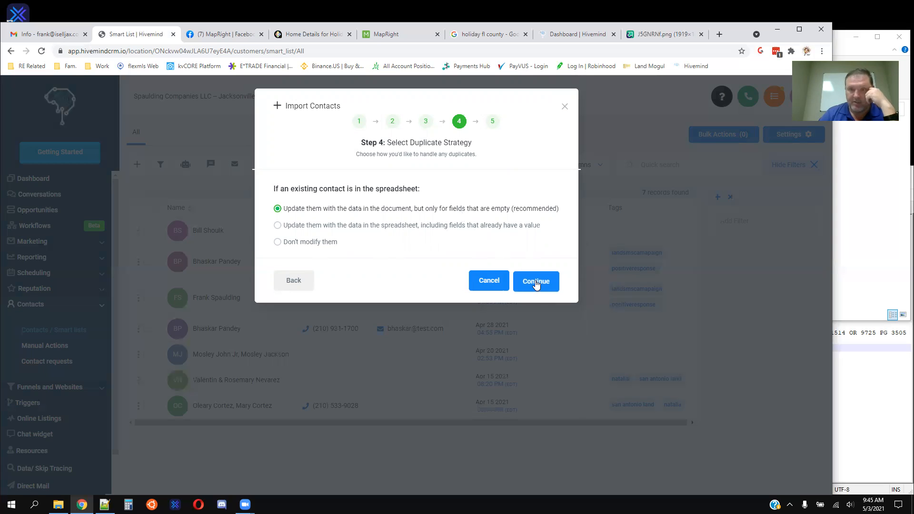
# Add the new tag TSP-2Acreup to the imported contacts and start the import
pyautogui.click(375, 203)
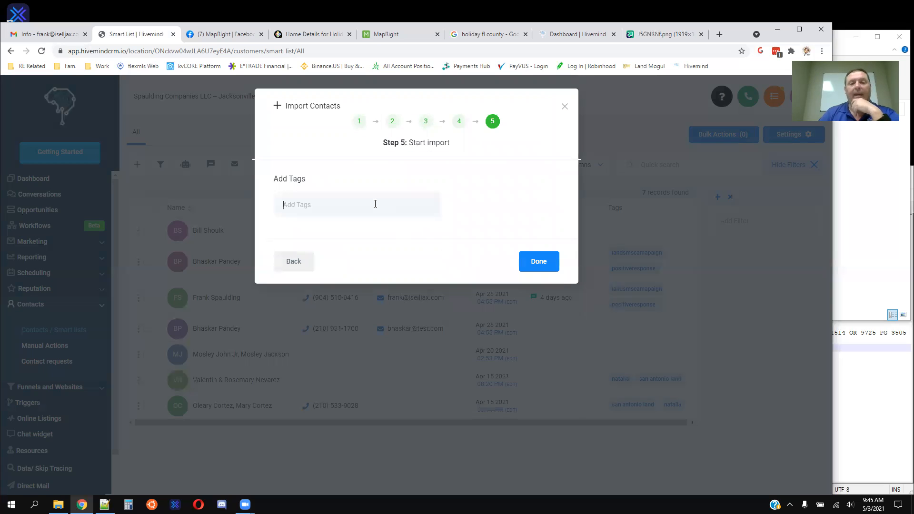
pyautogui.write('T')
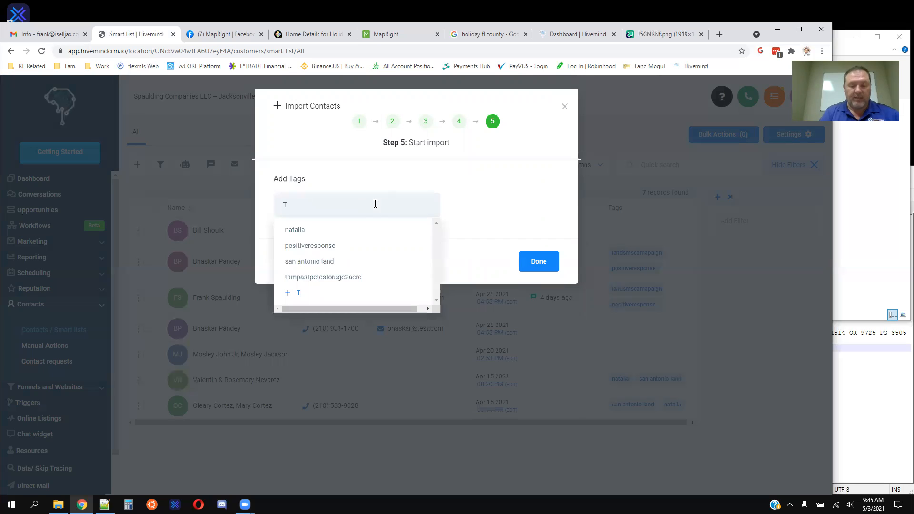
pyautogui.write('SP-2Acr')
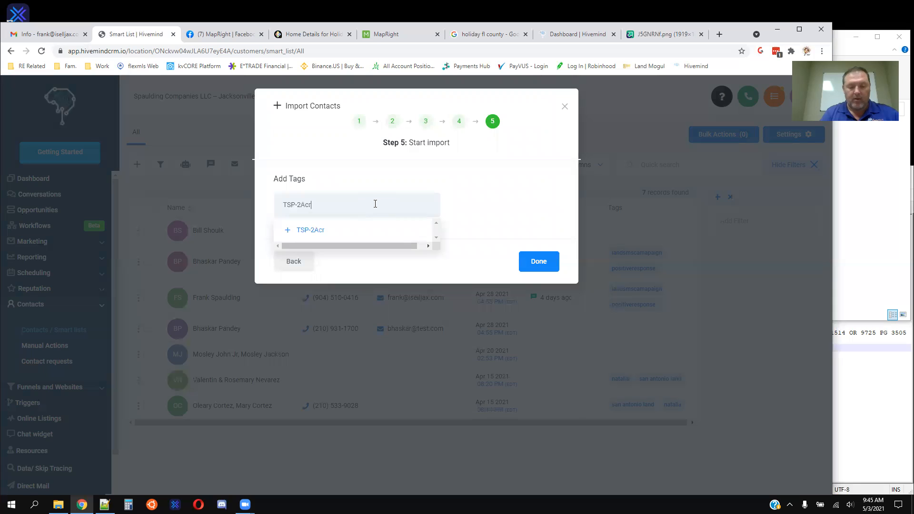
pyautogui.write('eup')
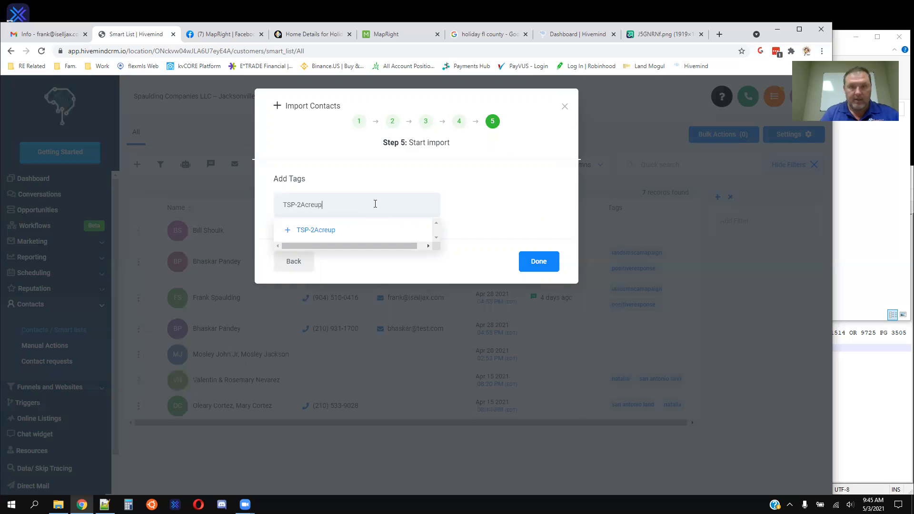
pyautogui.click(326, 237)
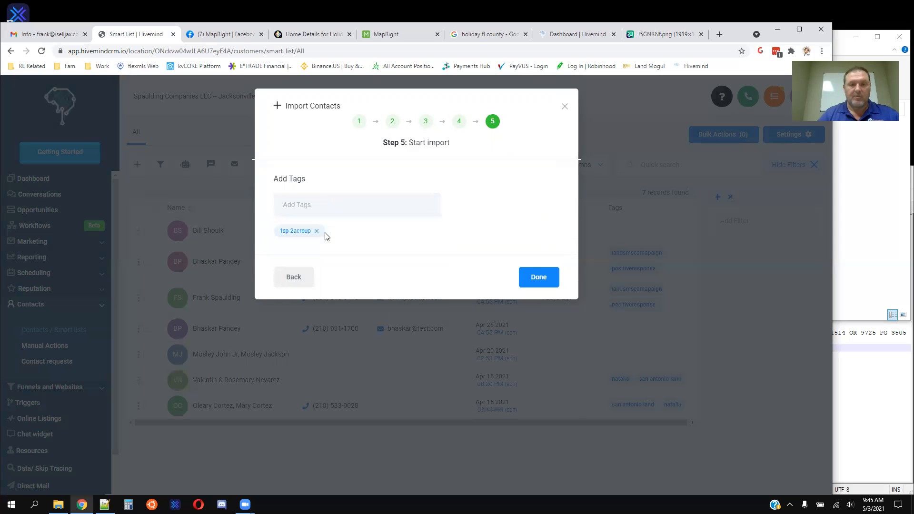
pyautogui.click(539, 279)
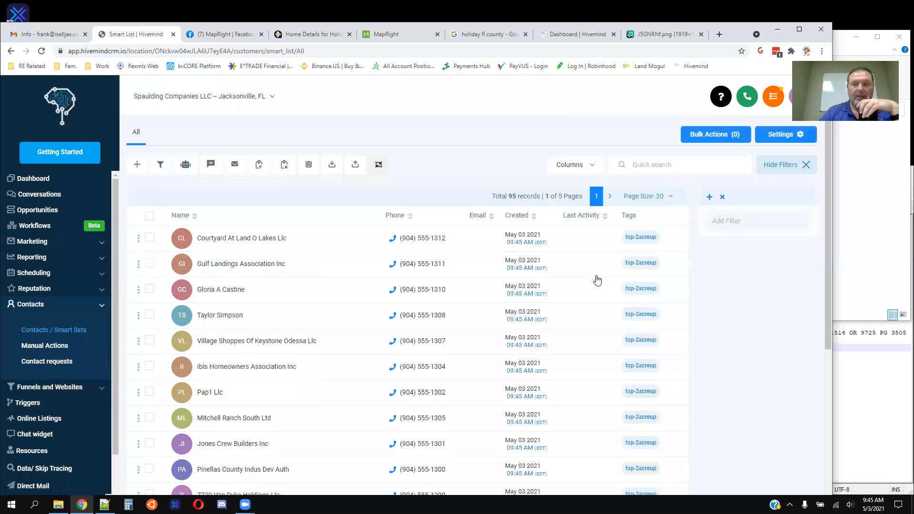
# Look through the imported contacts and set the list's page size to 100
pyautogui.scroll(-5, 545, 312)
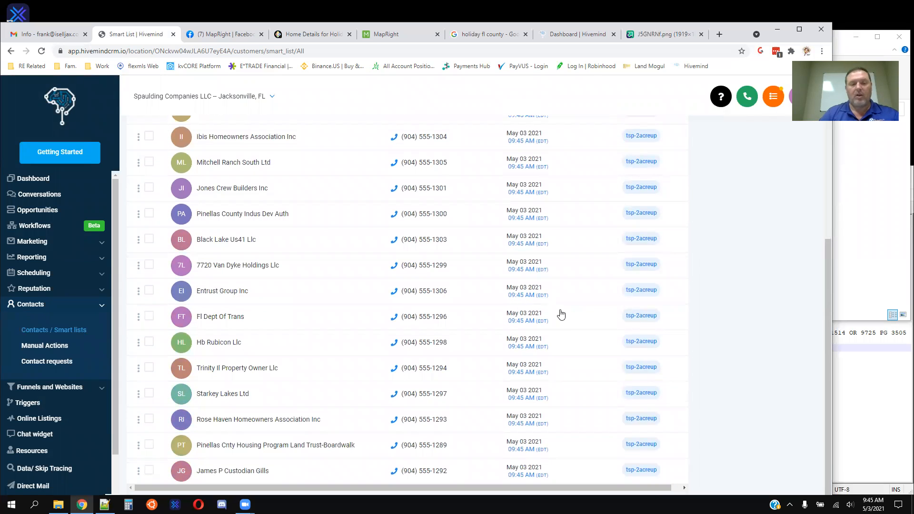
pyautogui.scroll(5, 572, 317)
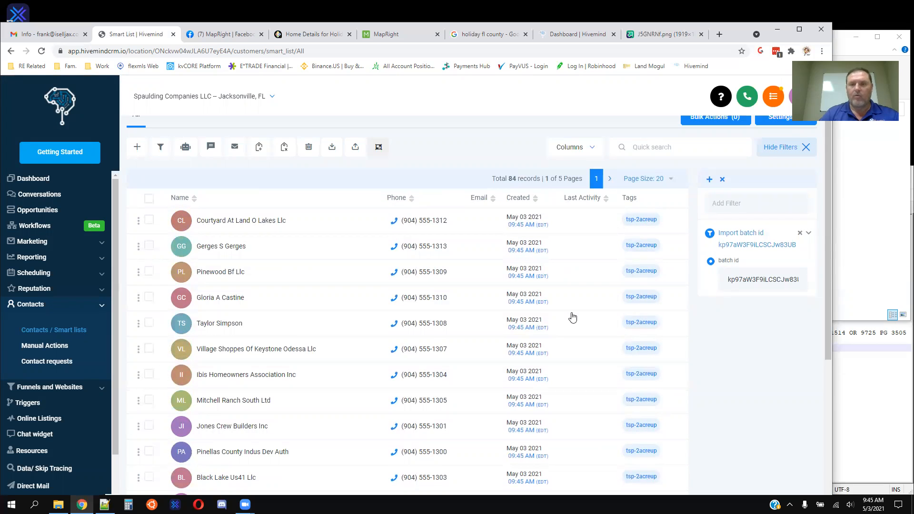
pyautogui.scroll(-5, 572, 317)
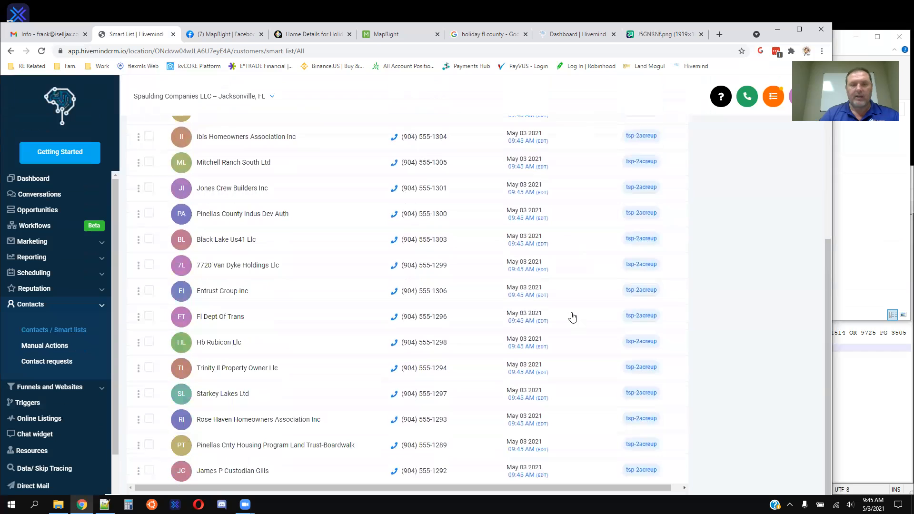
pyautogui.scroll(5, 572, 318)
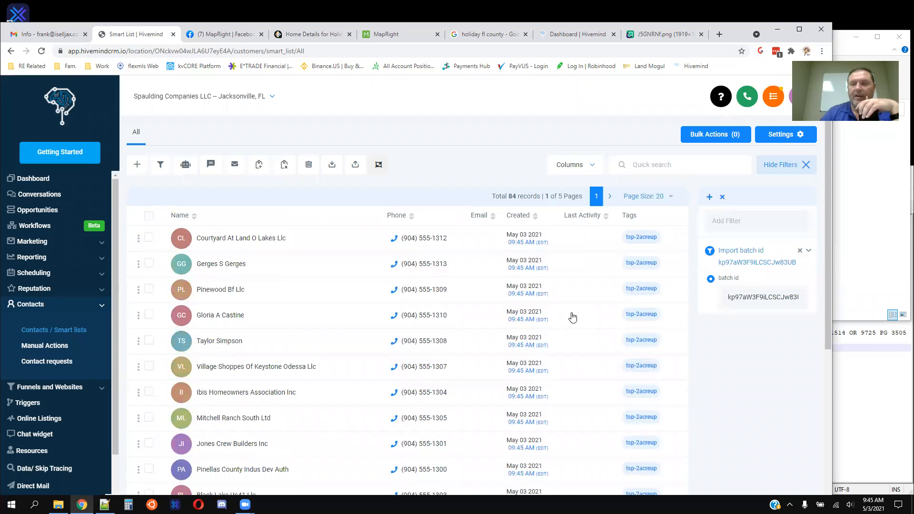
pyautogui.click(668, 198)
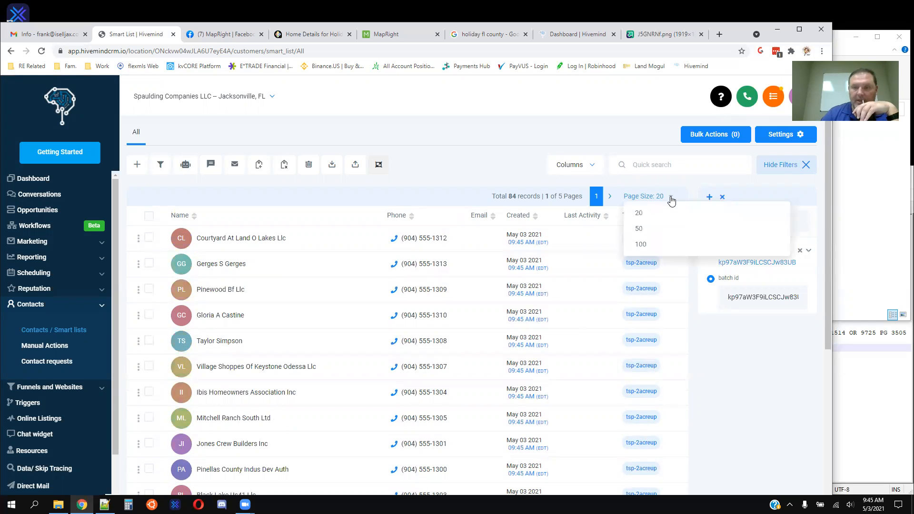
pyautogui.click(651, 246)
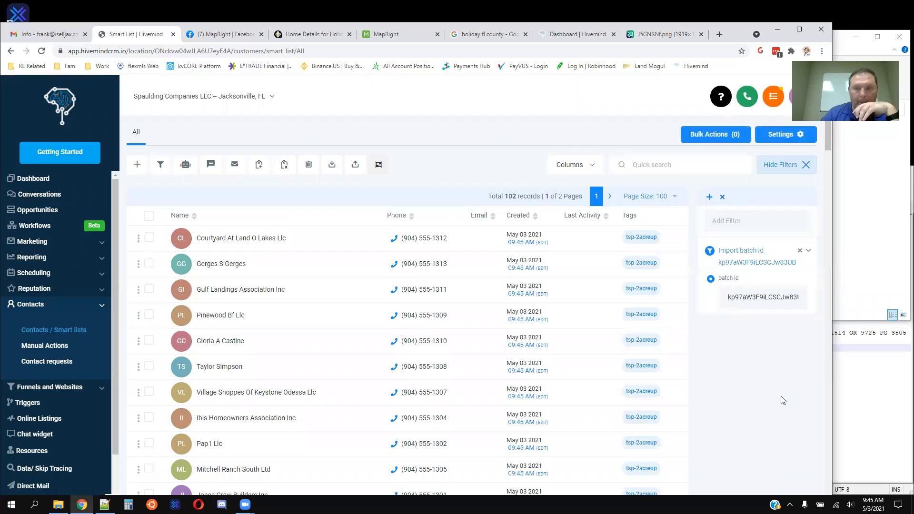
pyautogui.scroll(-15, 546, 351)
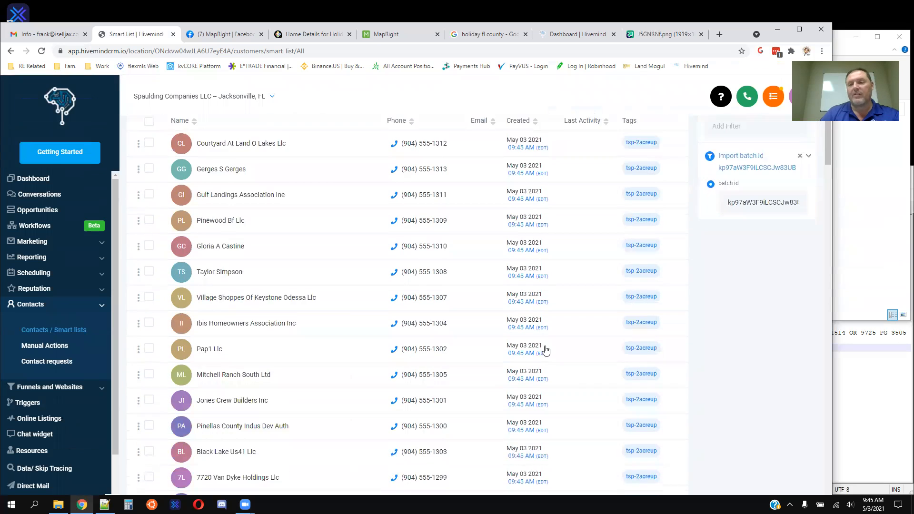
# Look through the imported contacts to the end of the page and open the second contact's record
pyautogui.scroll(-10, 432, 336)
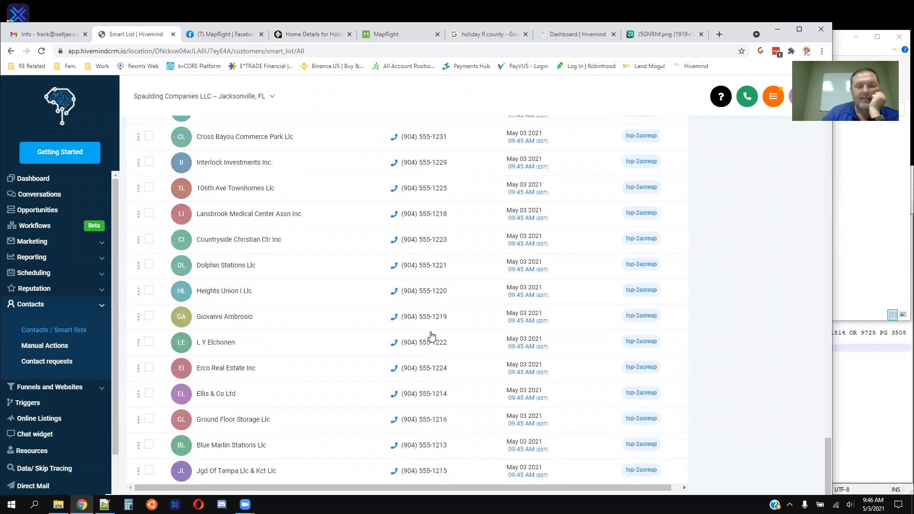
pyautogui.scroll(10, 613, 353)
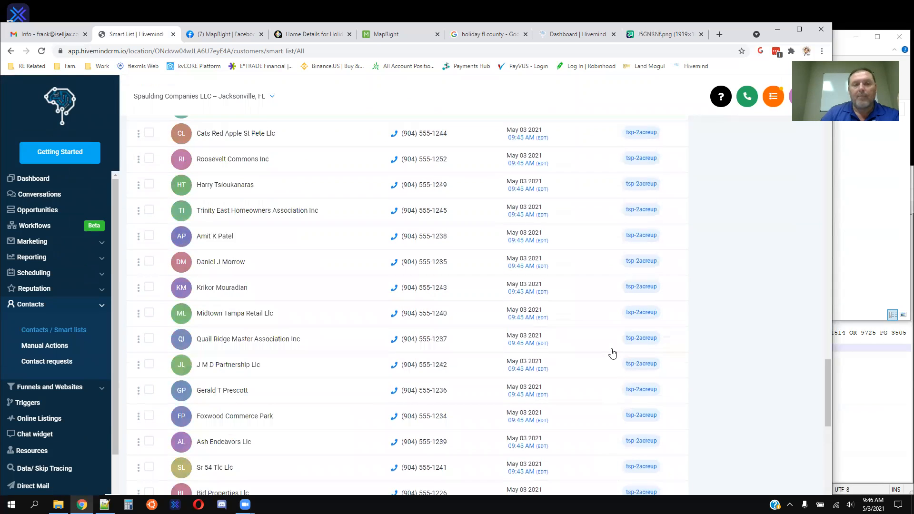
pyautogui.scroll(12, 612, 353)
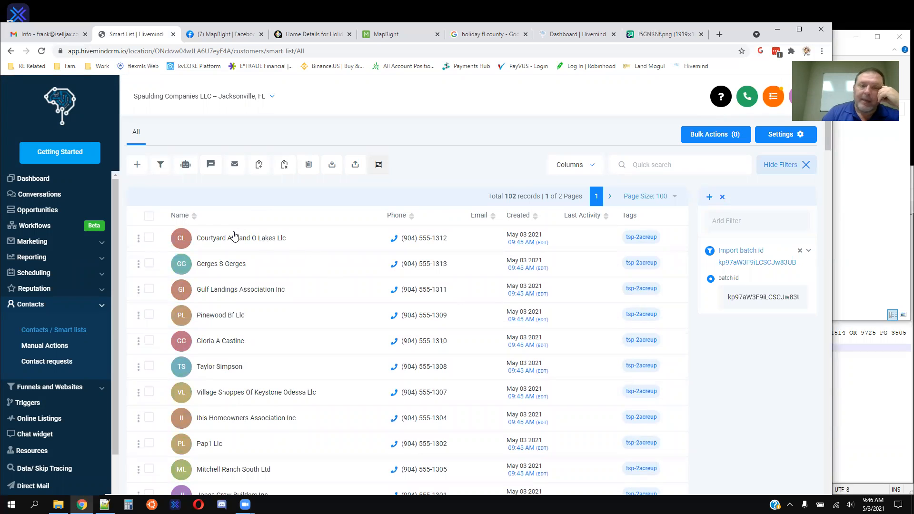
pyautogui.click(215, 265)
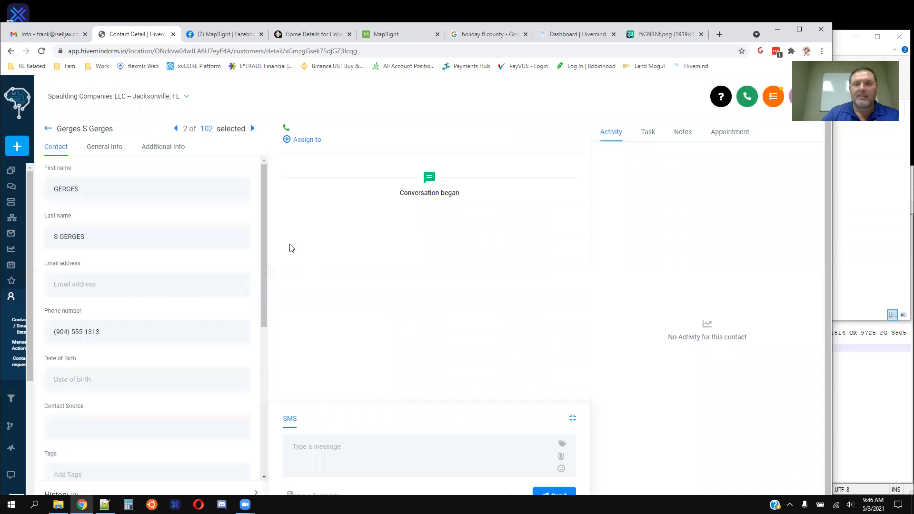
# Examine the contact's additional info for the second owner, parcel number, APN, subject property address and property size
pyautogui.click(166, 151)
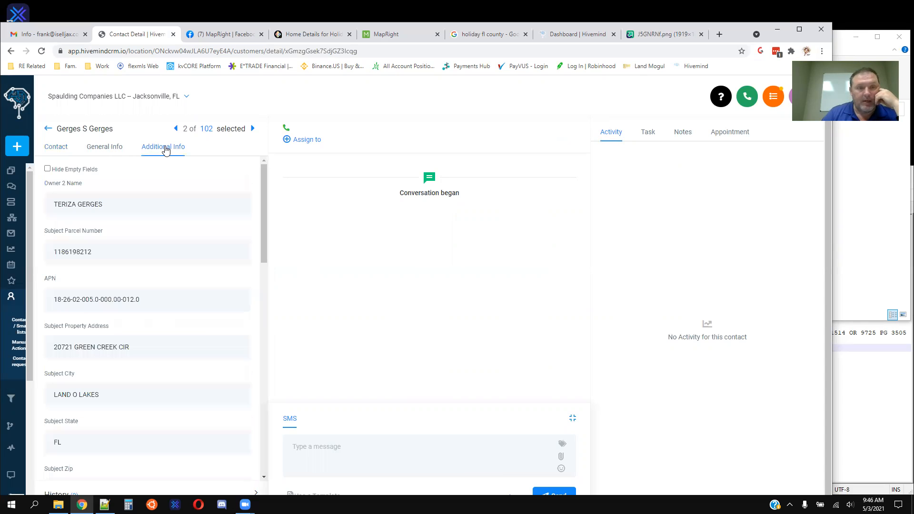
pyautogui.scroll(-3, 244, 195)
pyautogui.scroll(1, 244, 194)
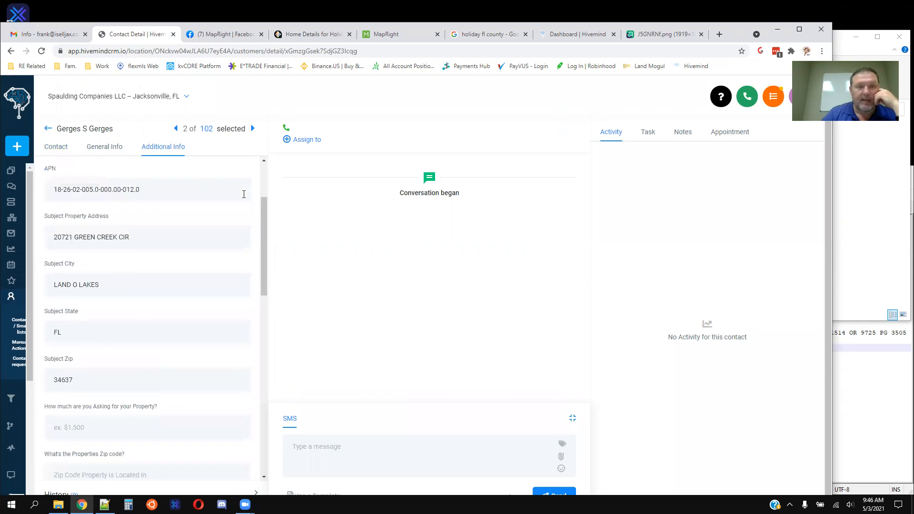
pyautogui.scroll(-6, 244, 195)
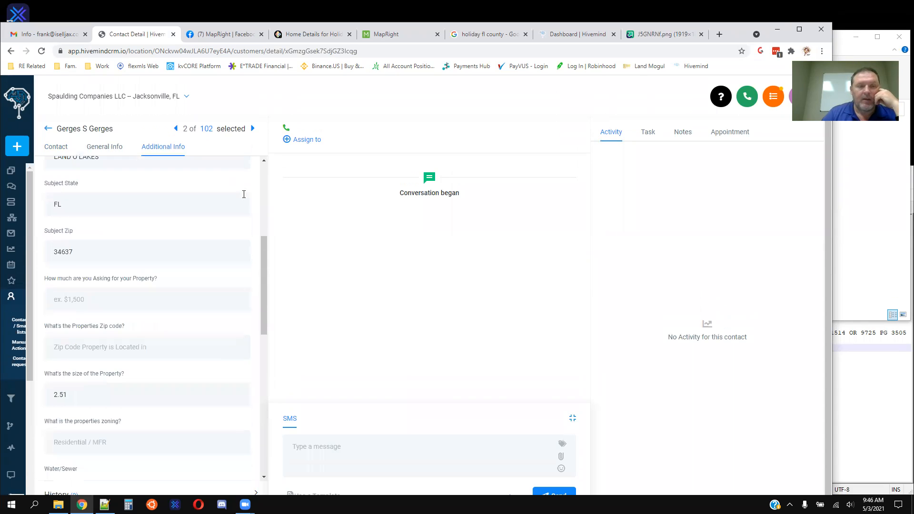
pyautogui.scroll(2, 243, 194)
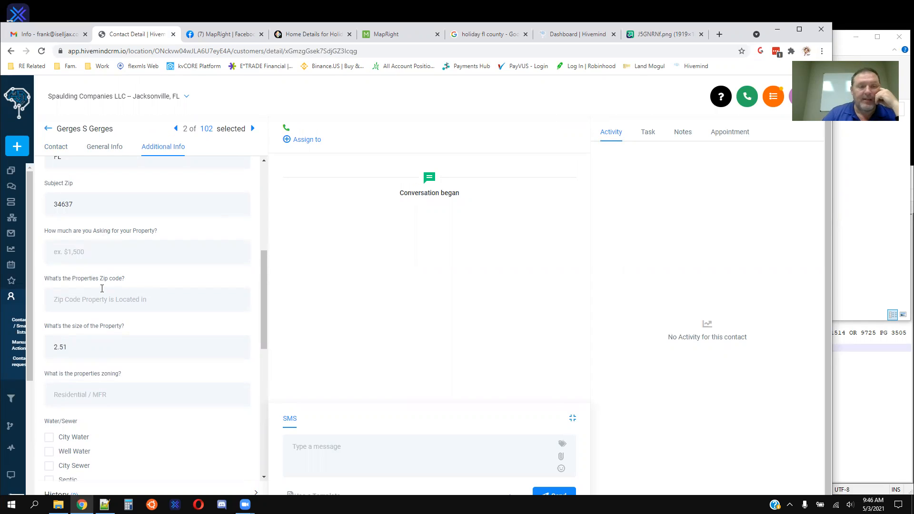
# Review the property questions on zoning, water and sewer, lot condition, liens, acquisition, cash offer, electricity and additional comments
pyautogui.scroll(-1, 138, 295)
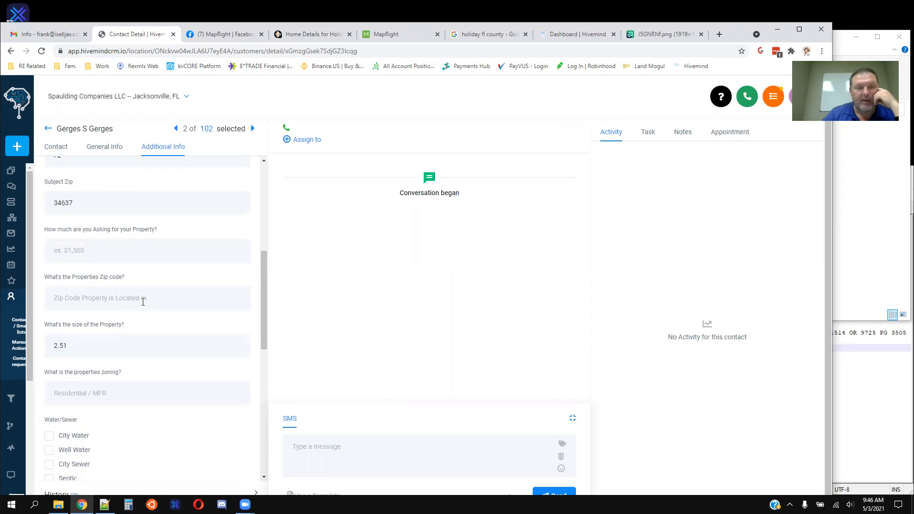
pyautogui.scroll(-1, 128, 286)
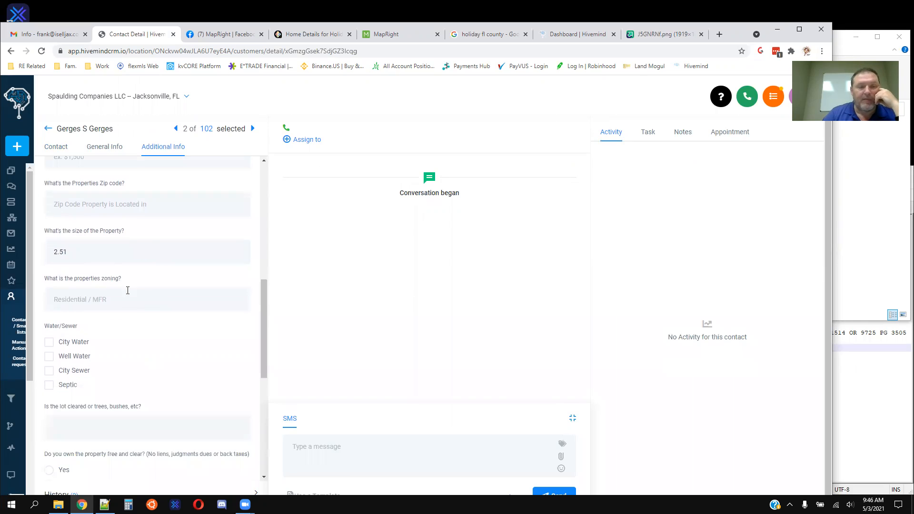
pyautogui.scroll(-1, 122, 295)
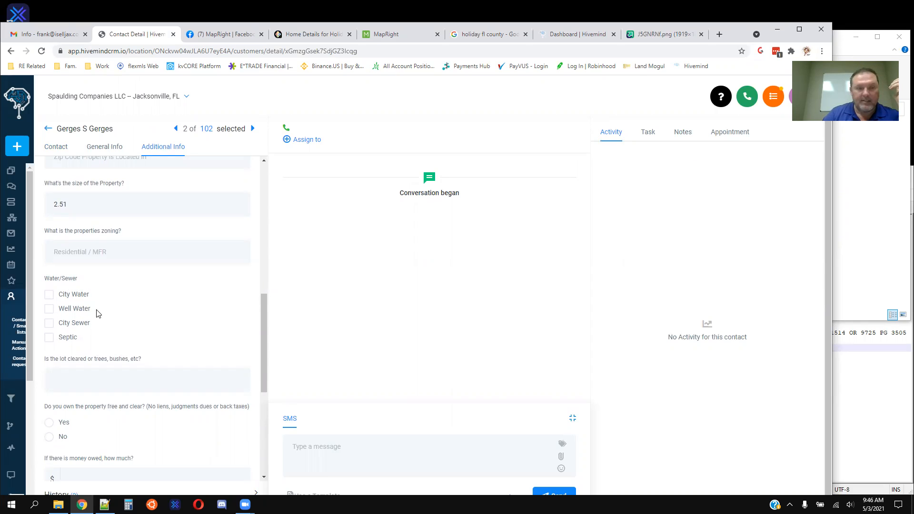
pyautogui.scroll(-3, 130, 327)
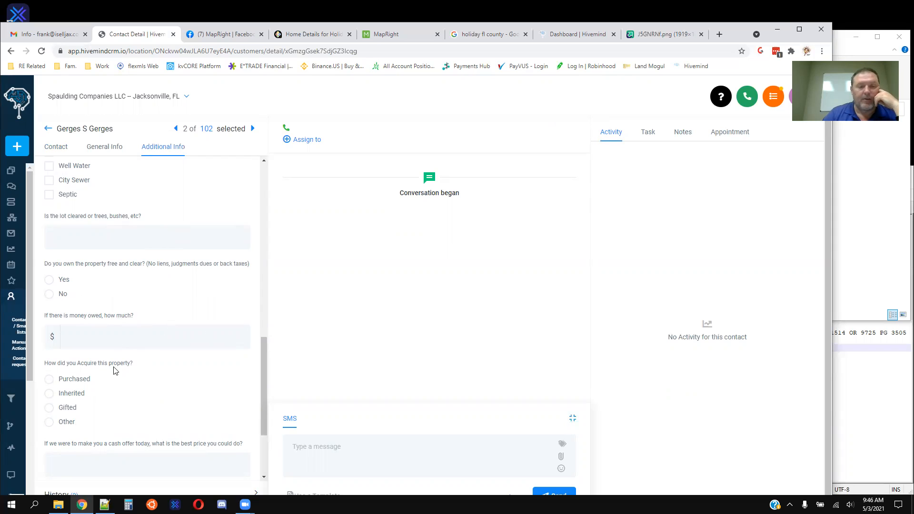
pyautogui.scroll(-1, 162, 351)
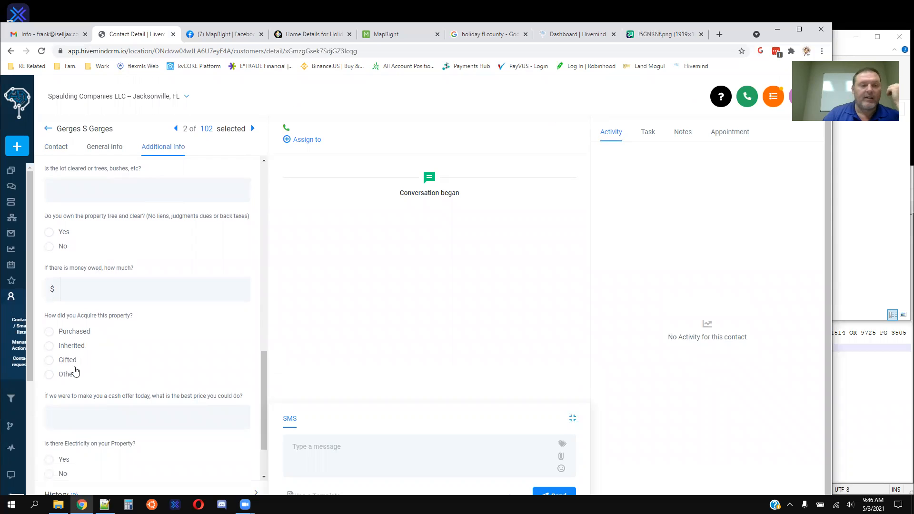
pyautogui.scroll(1, 179, 325)
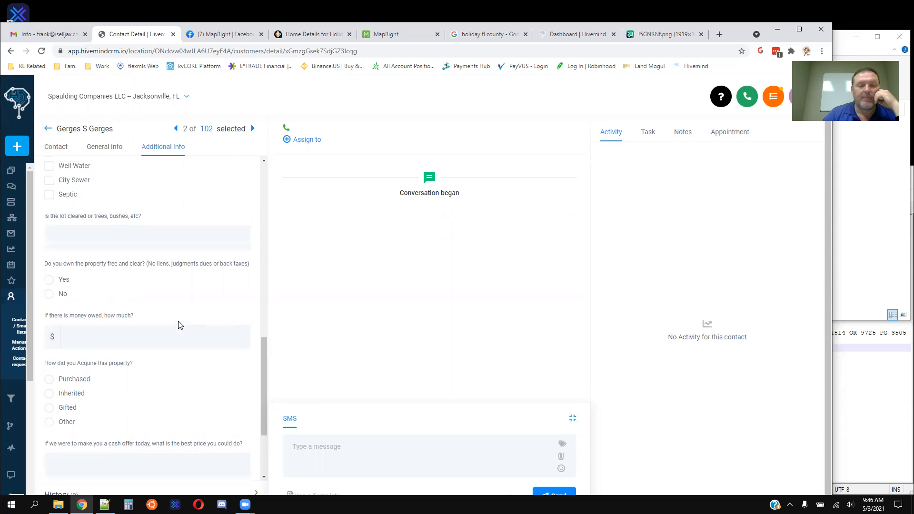
pyautogui.scroll(-2, 180, 324)
pyautogui.scroll(-1, 180, 324)
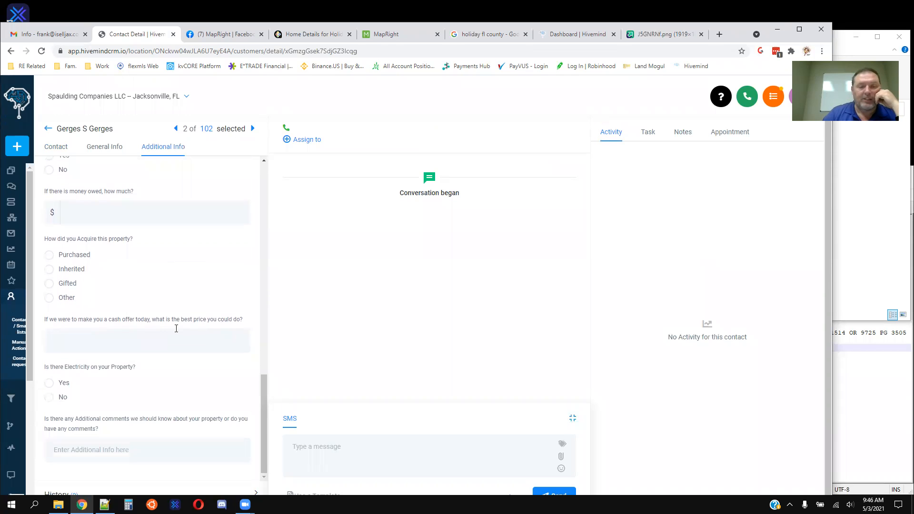
pyautogui.scroll(-1, 167, 336)
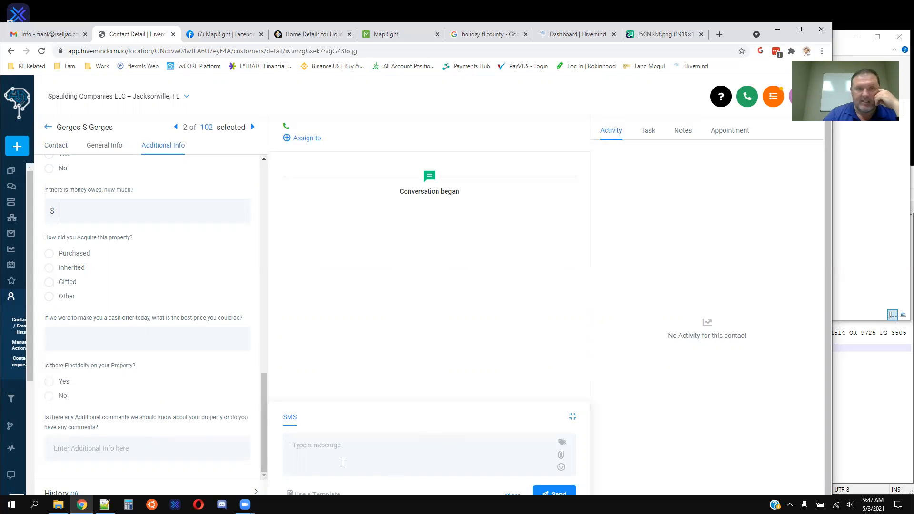
pyautogui.scroll(5, 100, 241)
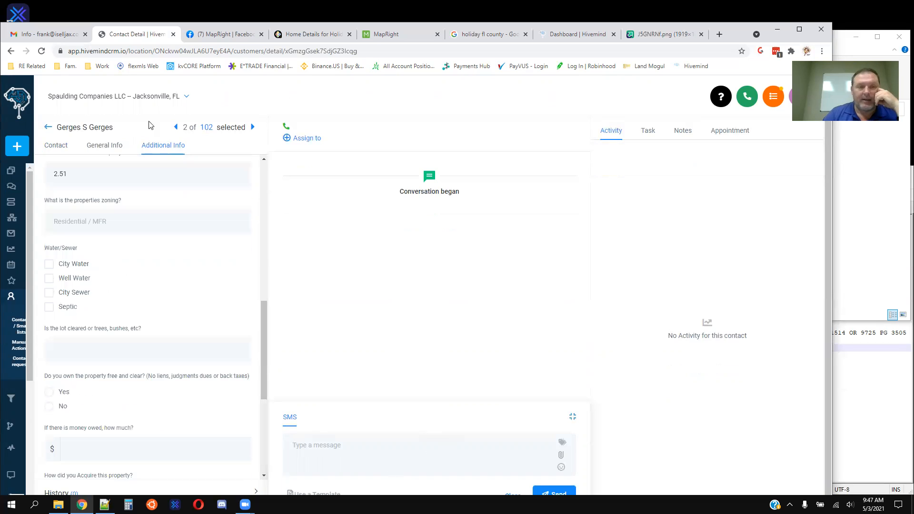
# Check the contact's general info with the mailing address, and return to the basic contact details
pyautogui.click(104, 147)
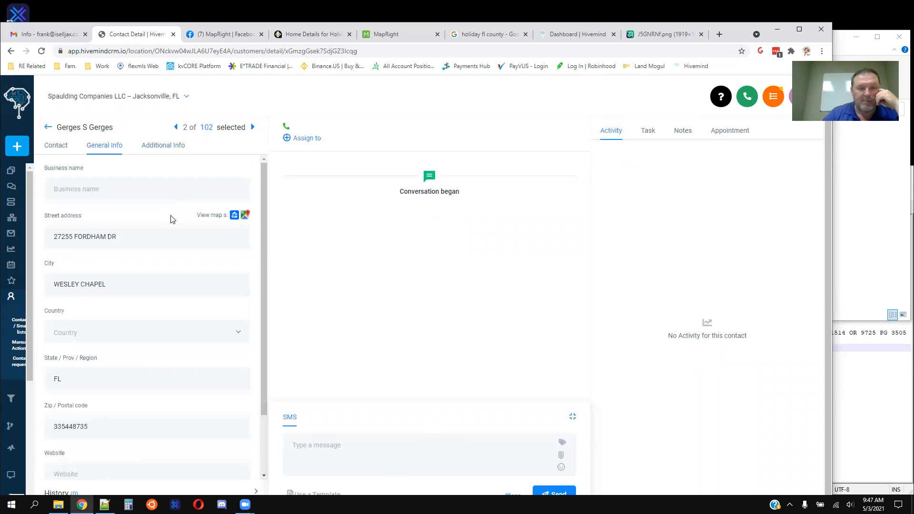
pyautogui.scroll(-2, 171, 218)
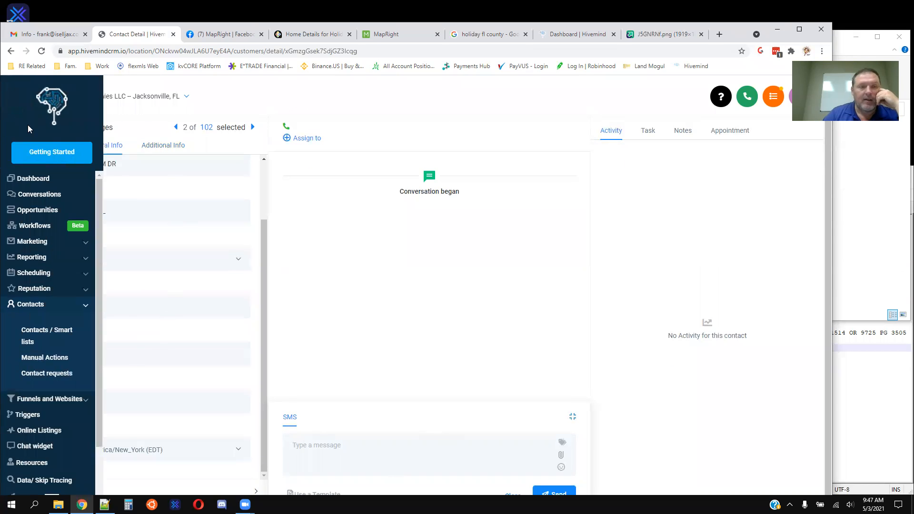
pyautogui.click(53, 147)
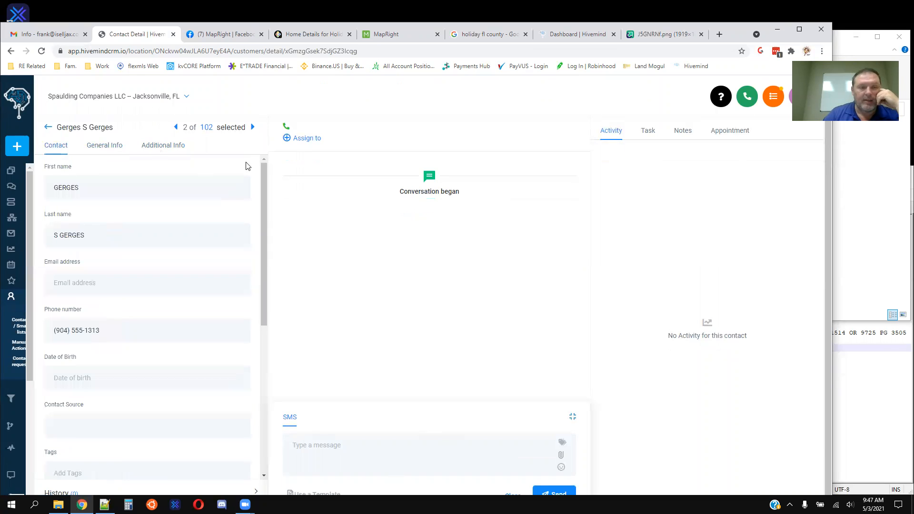